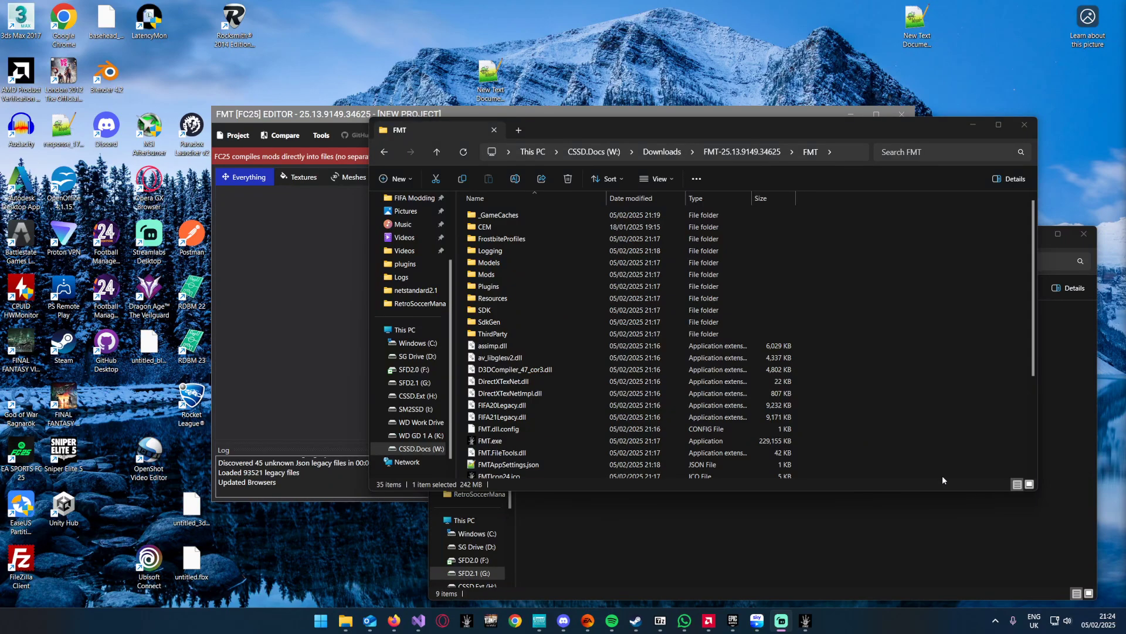
Step: Bring the FMT FC25 editor in front of File Explorer to check its 'Outdated SDK!' warning
{"action": "left_click", "coordinate": [320, 414]}
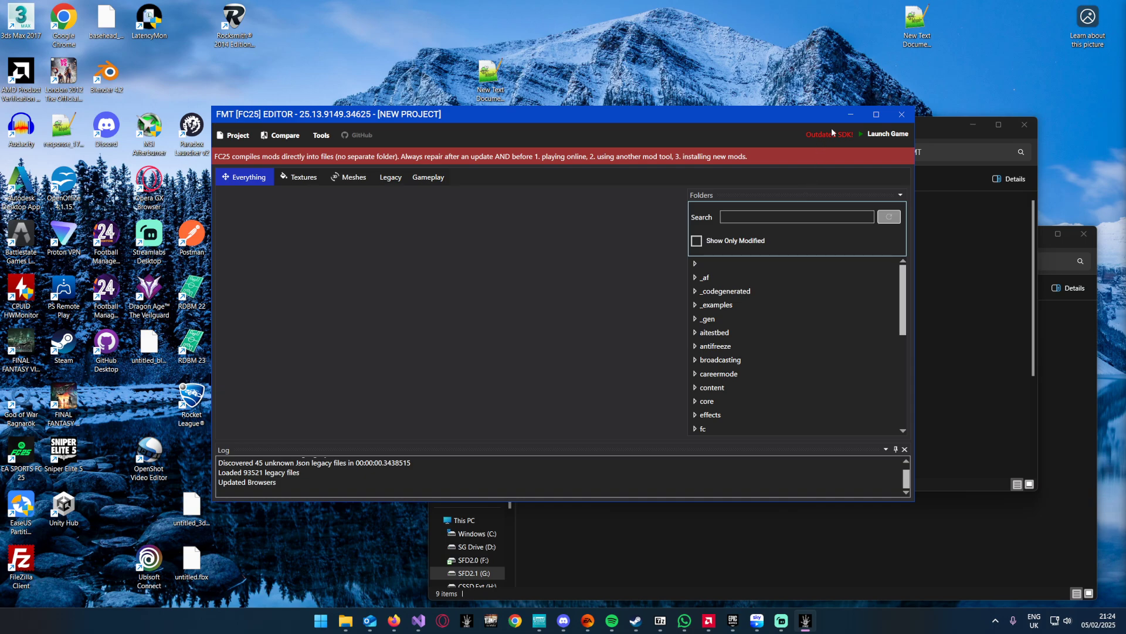
Step: Close the FMT FC25 editor to get back to the FMT folder
{"action": "mouse_move", "coordinate": [827, 135]}
Step: Close the FMT editor and the stray Frostbite Modding Tool window
{"action": "left_click", "coordinate": [903, 116]}
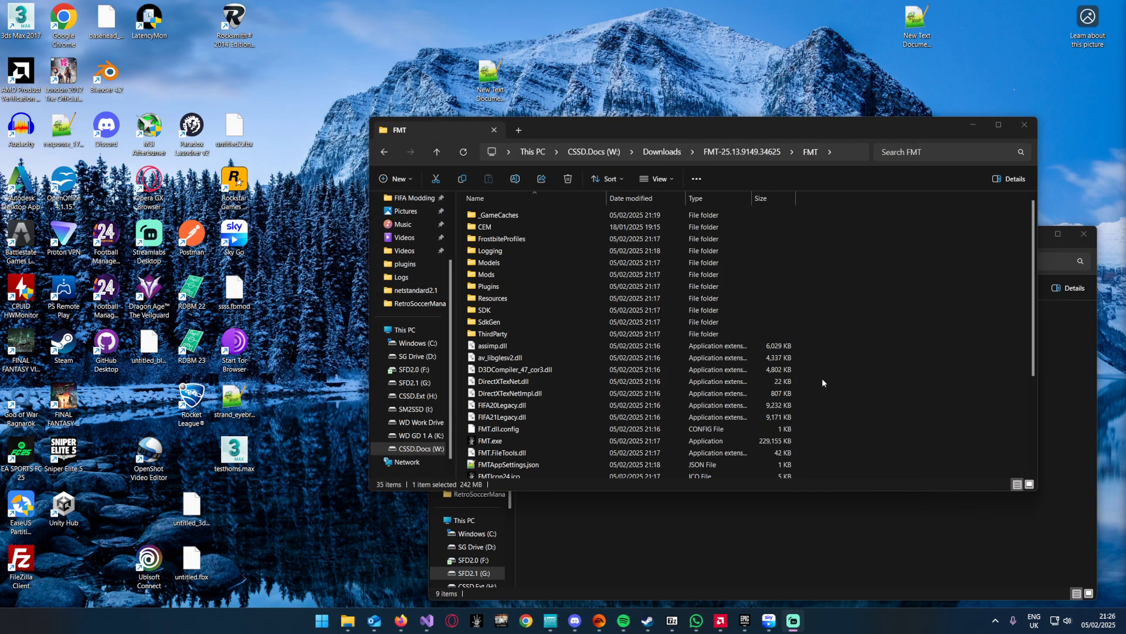
{"action": "scroll", "coordinate": [607, 392], "scroll_direction": "down", "scroll_amount": 5}
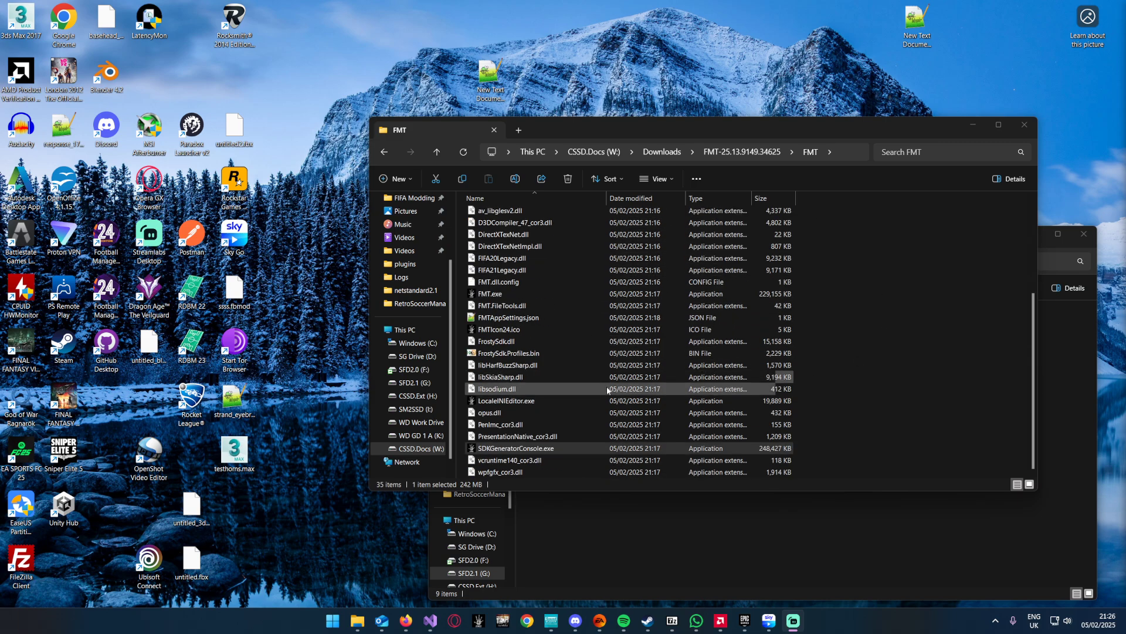
{"action": "left_click", "coordinate": [754, 147]}
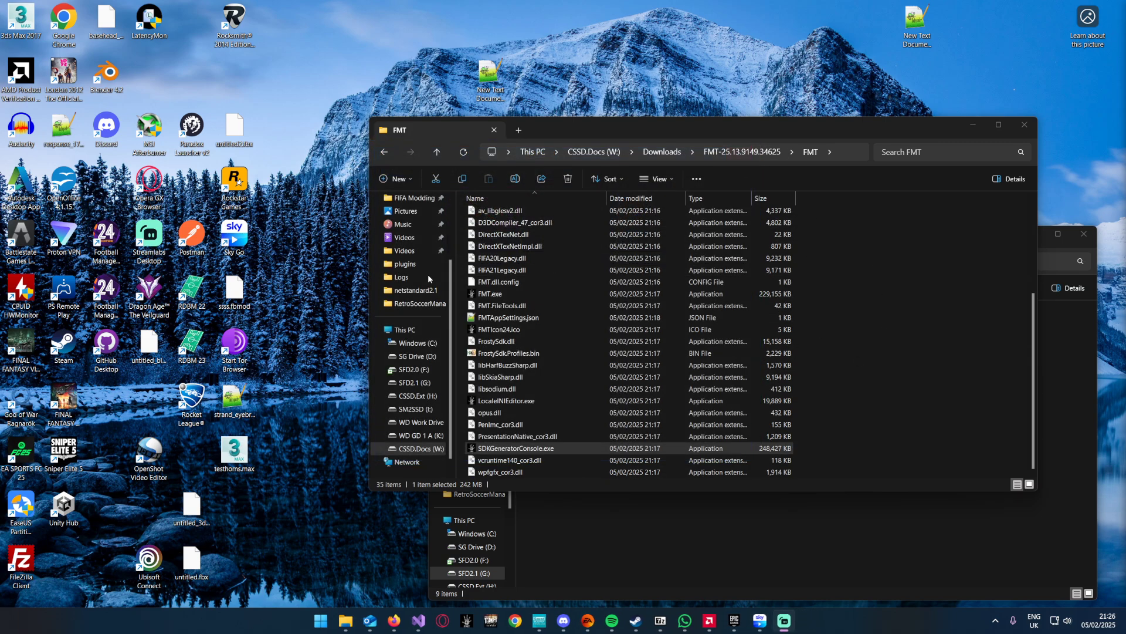
Step: Launch SDKGeneratorConsole.exe, letting it past SmartScreen with More info and Run anyway
{"action": "left_click", "coordinate": [532, 438]}
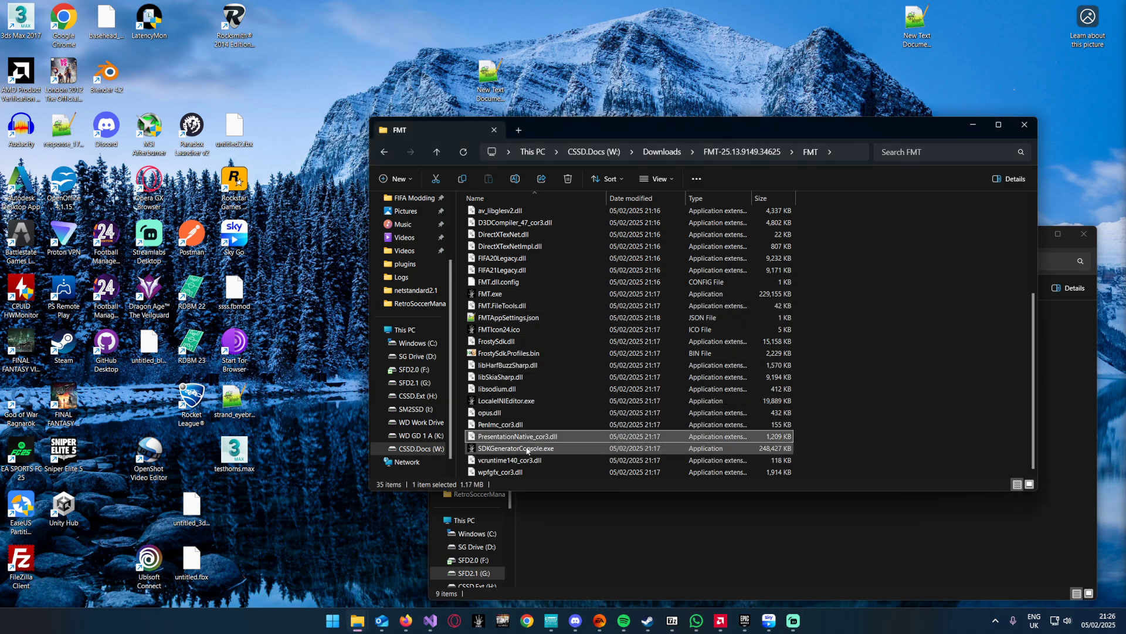
{"action": "double_click", "coordinate": [544, 450]}
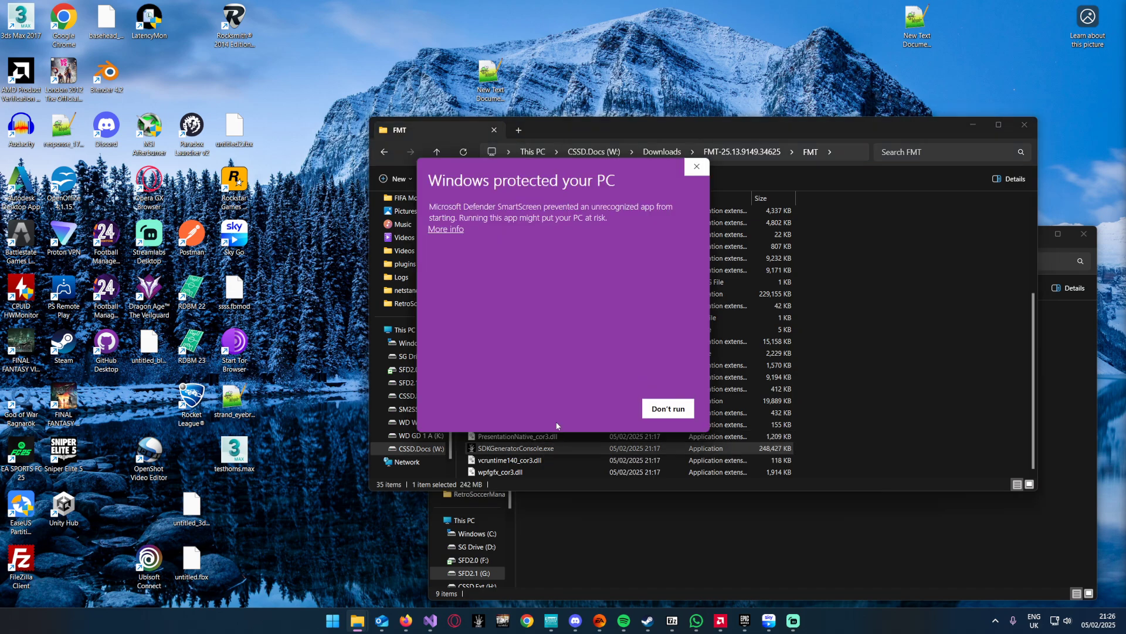
{"action": "left_click", "coordinate": [446, 228]}
{"action": "left_click", "coordinate": [600, 408]}
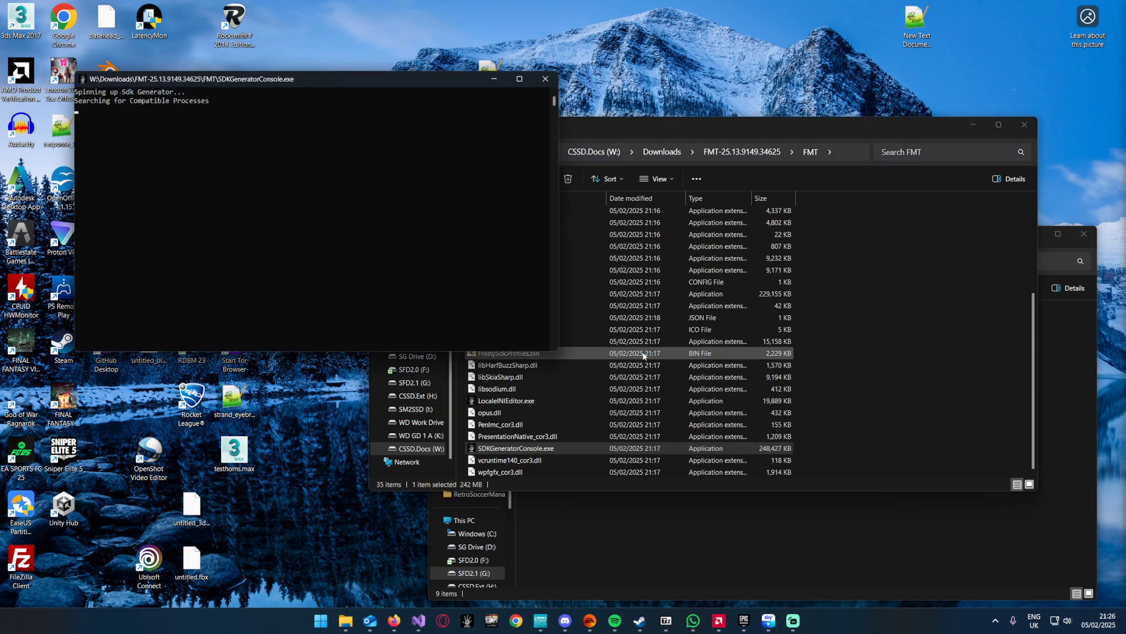
Step: Move the generator console to the top right and start Dragon Age: The Veilguard from its desktop shortcut
{"action": "left_click_drag", "start_coordinate": [293, 79], "coordinate": [807, 43]}
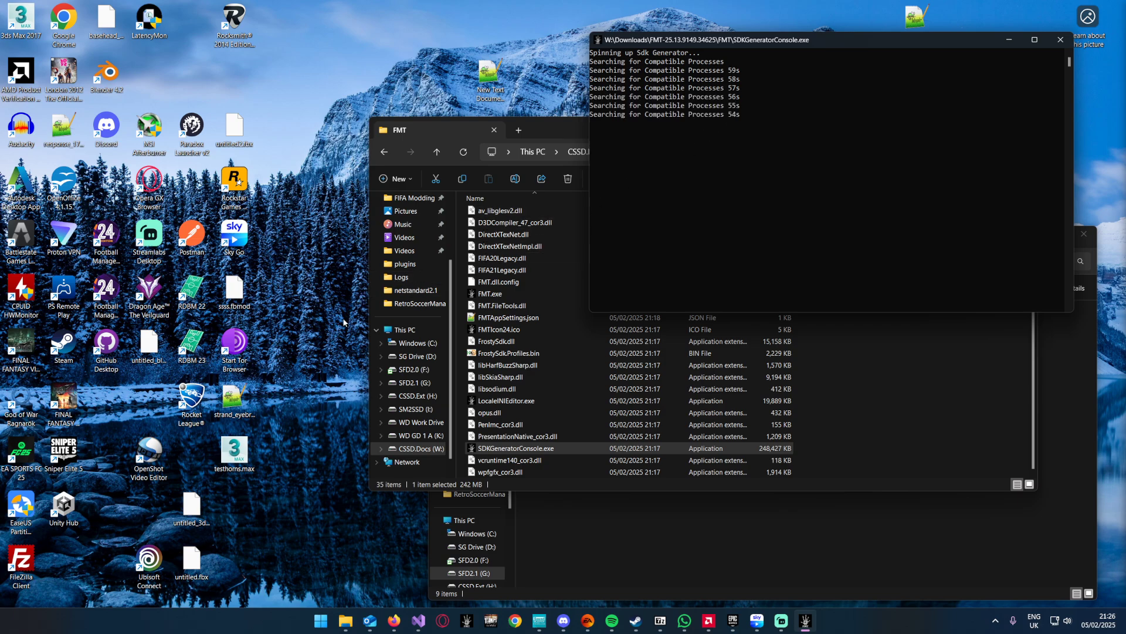
{"action": "left_click", "coordinate": [155, 288]}
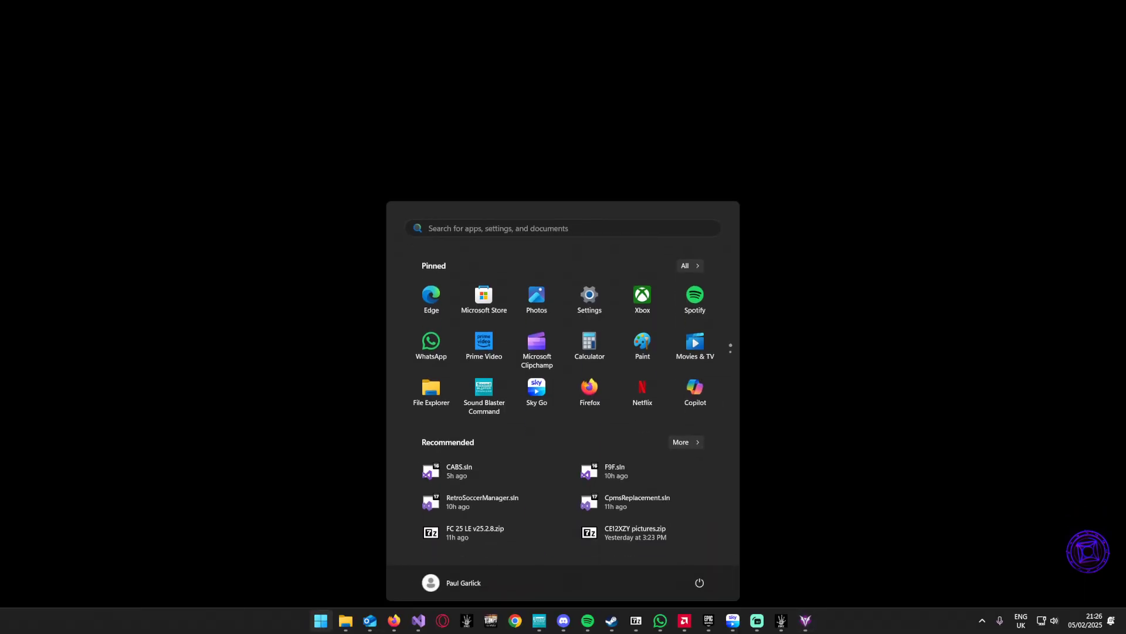
Step: Bring the SDK generator console forward, let it dump 23588 classes, then open the Start menu
{"action": "mouse_move", "coordinate": [586, 616]}
{"action": "mouse_move", "coordinate": [782, 618]}
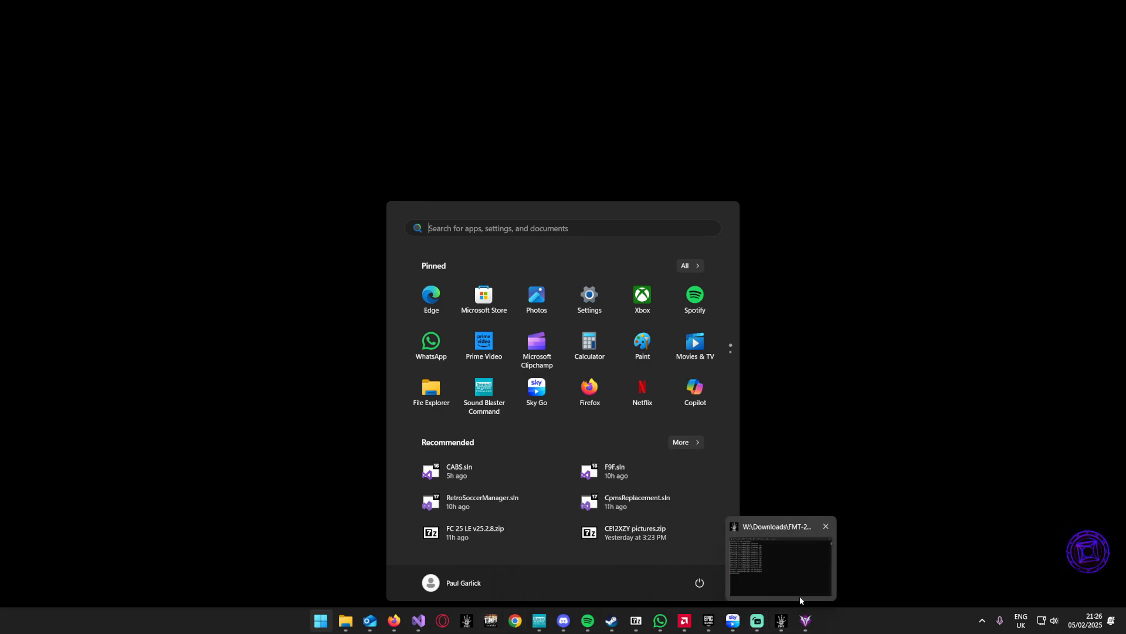
{"action": "left_click", "coordinate": [791, 571]}
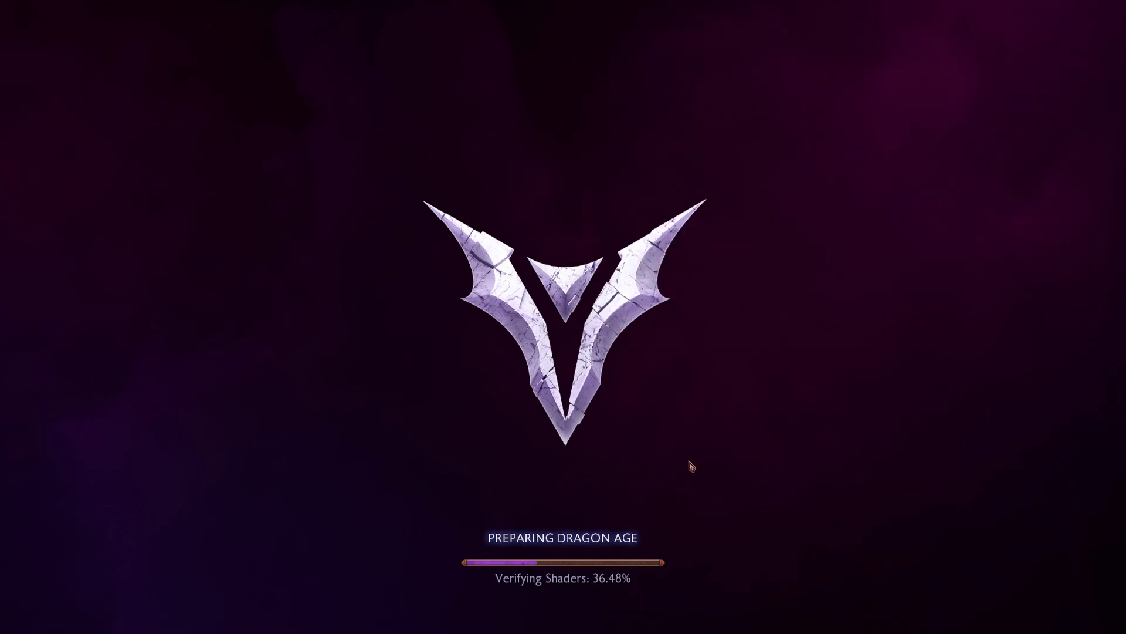
{"action": "key", "text": "super"}
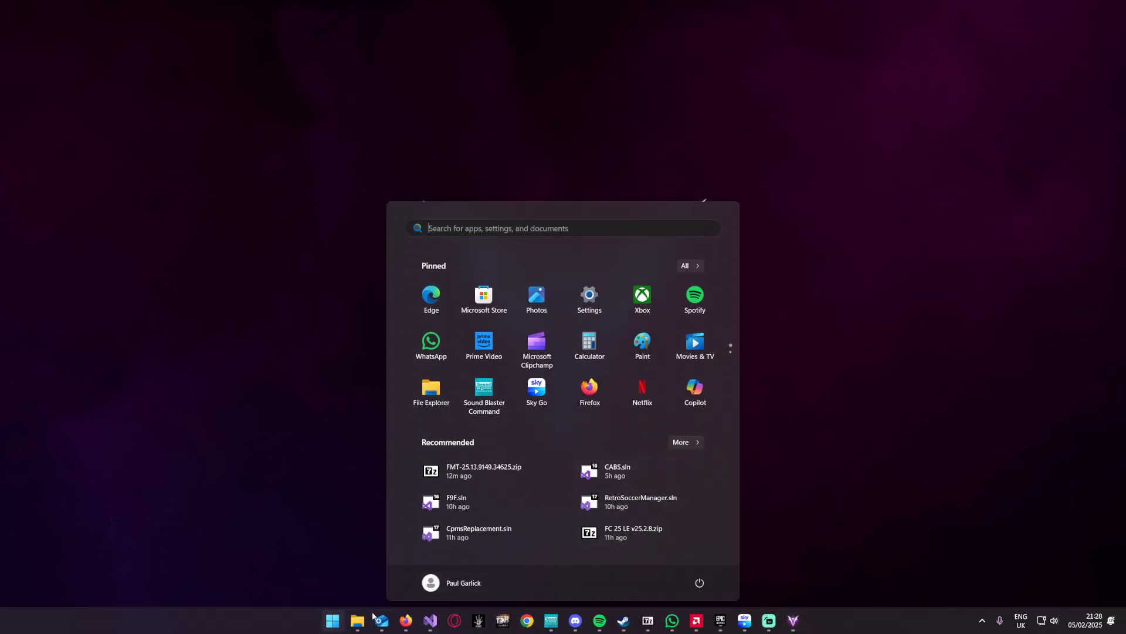
Step: Close Dragon Age: The Veilguard from its taskbar jump list
{"action": "mouse_move", "coordinate": [363, 619]}
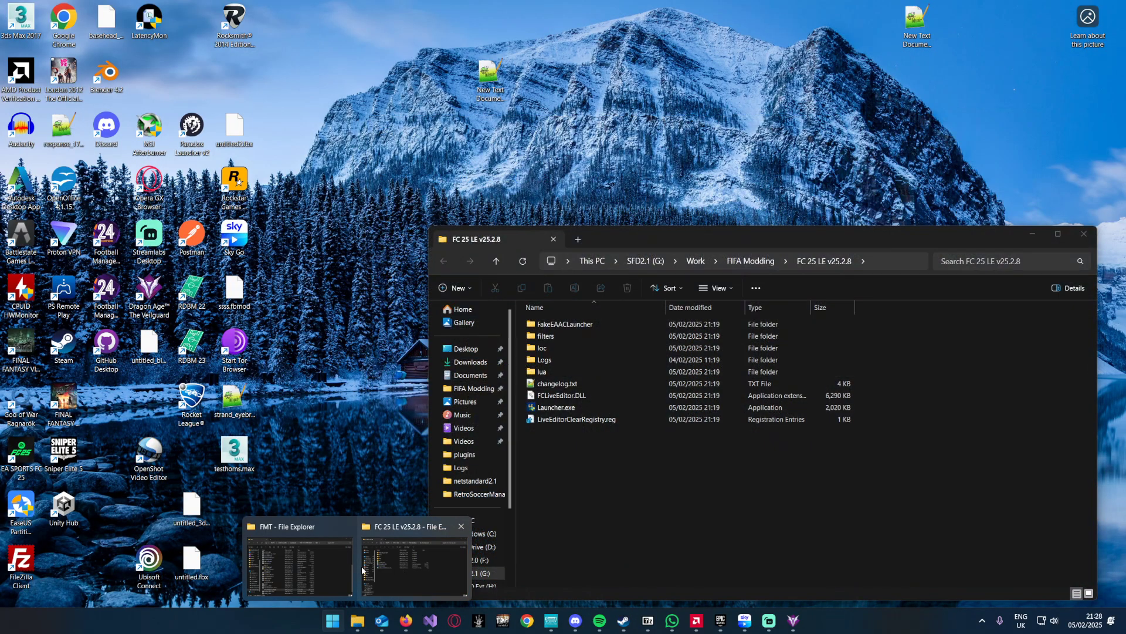
{"action": "left_click", "coordinate": [326, 565]}
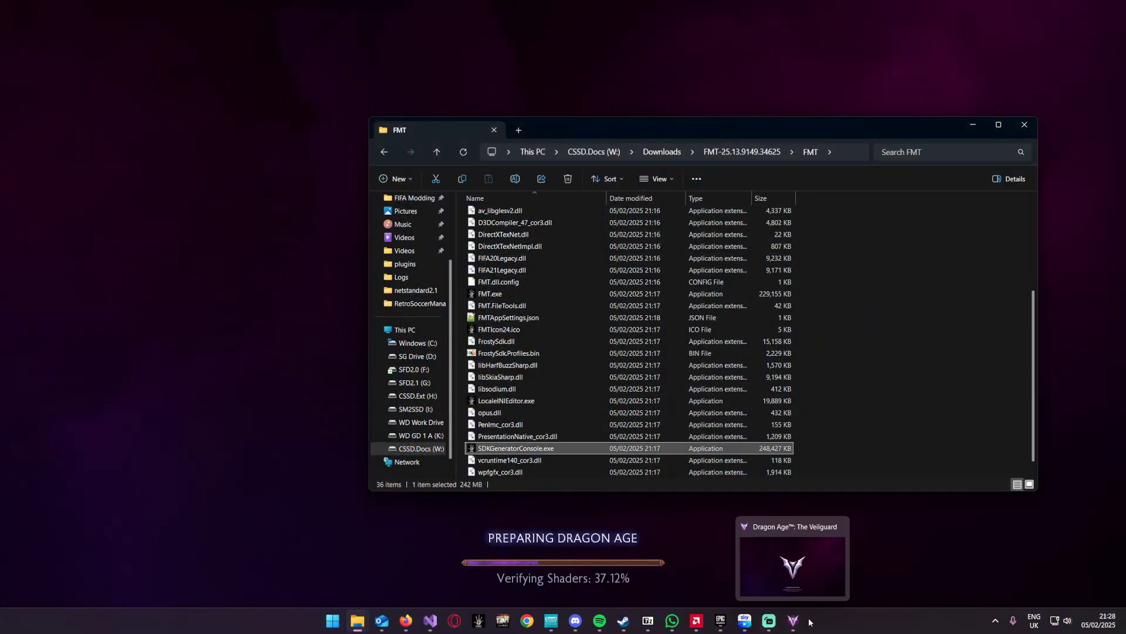
{"action": "right_click", "coordinate": [809, 620]}
{"action": "left_click", "coordinate": [811, 590]}
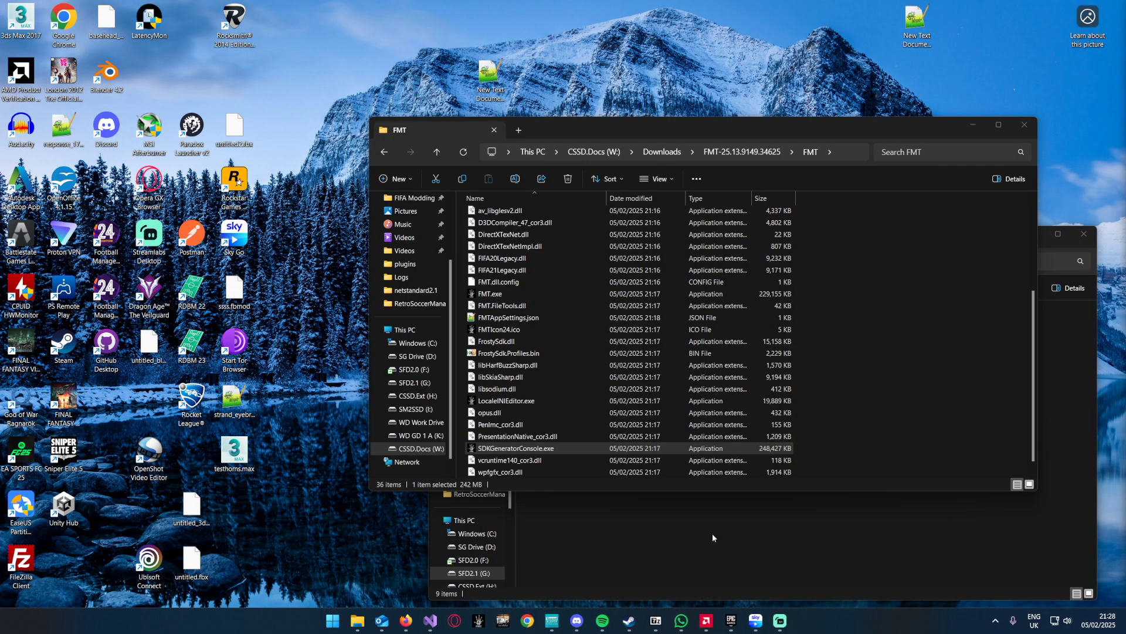
Step: Cut DragonAgeTheVeilguardSDK.dll from FMT's new TmpProfiles folder
{"action": "scroll", "coordinate": [886, 376], "scroll_direction": "up", "scroll_amount": 4}
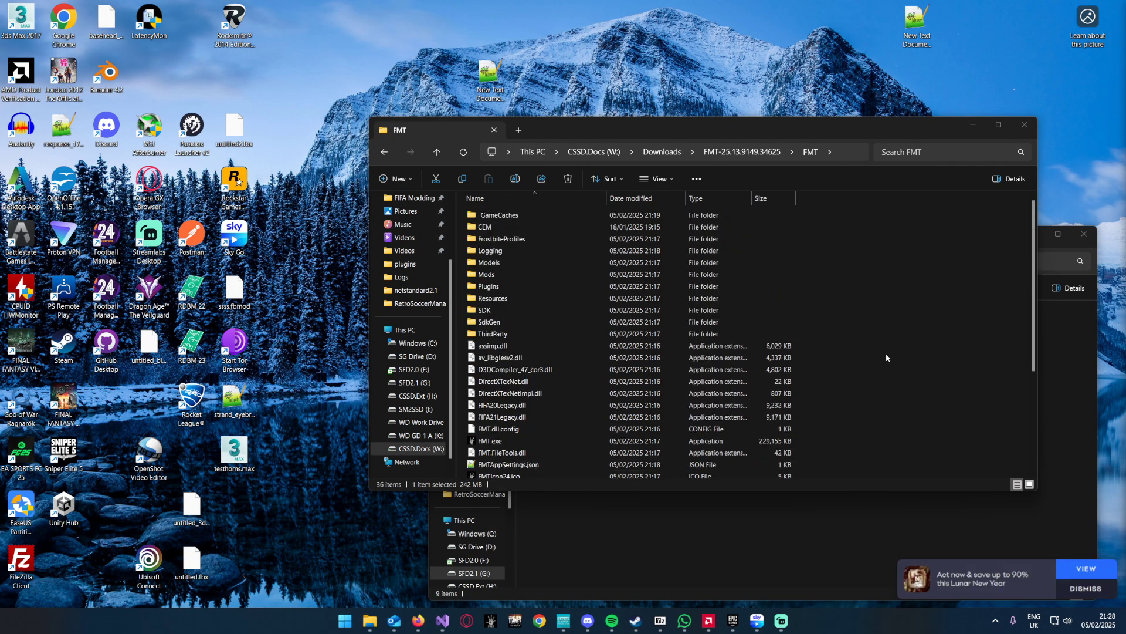
{"action": "scroll", "coordinate": [797, 344], "scroll_direction": "down", "scroll_amount": 4}
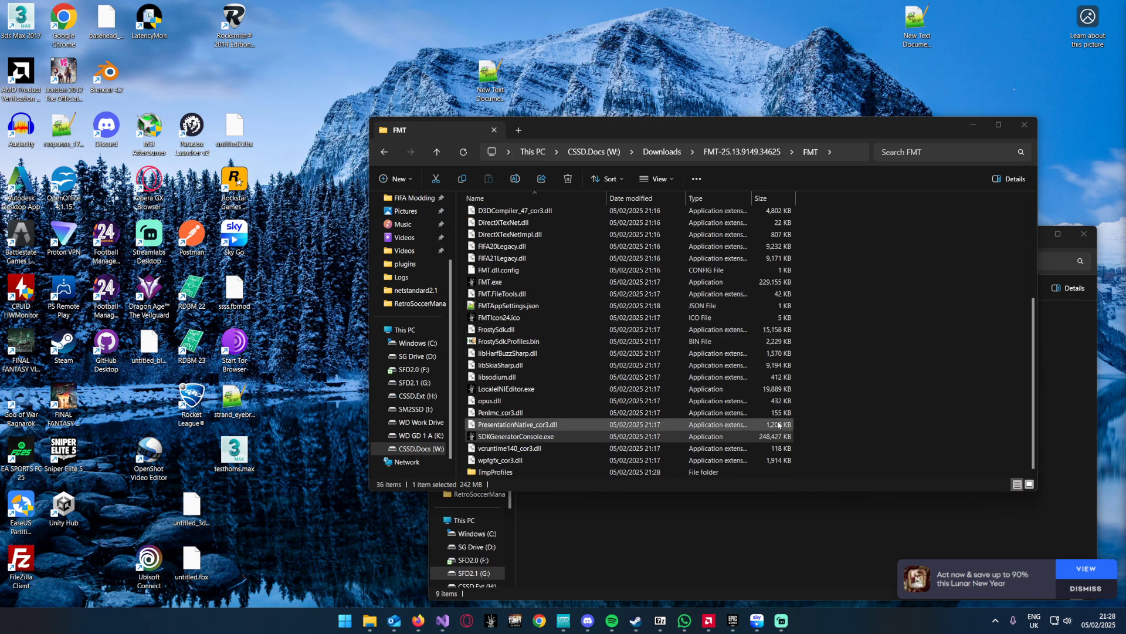
{"action": "left_click", "coordinate": [533, 471]}
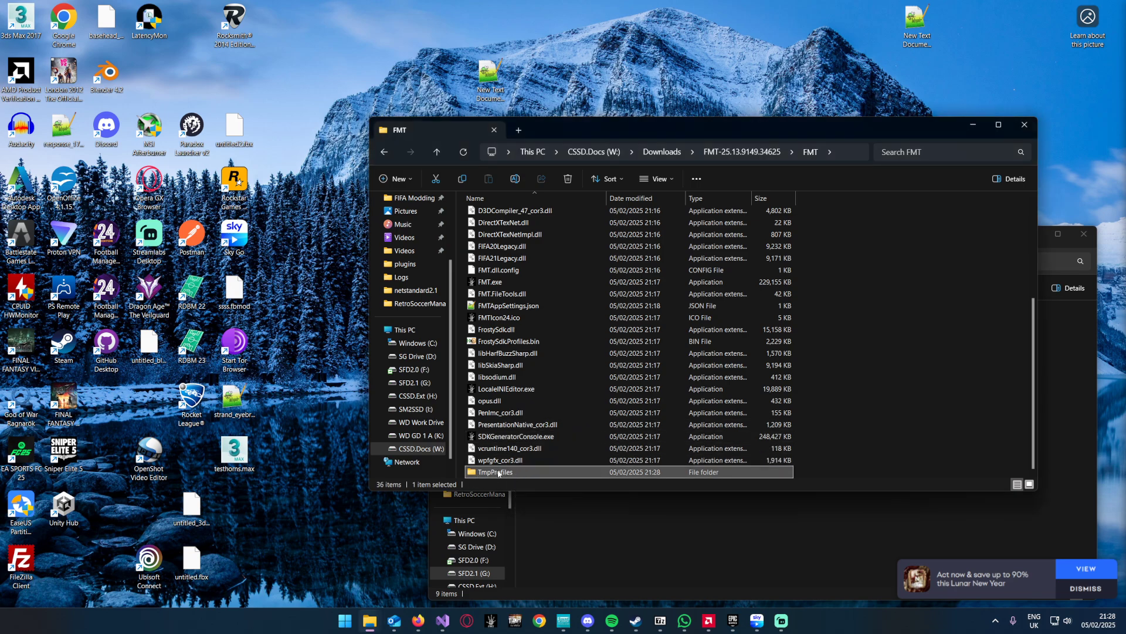
{"action": "double_click", "coordinate": [512, 472]}
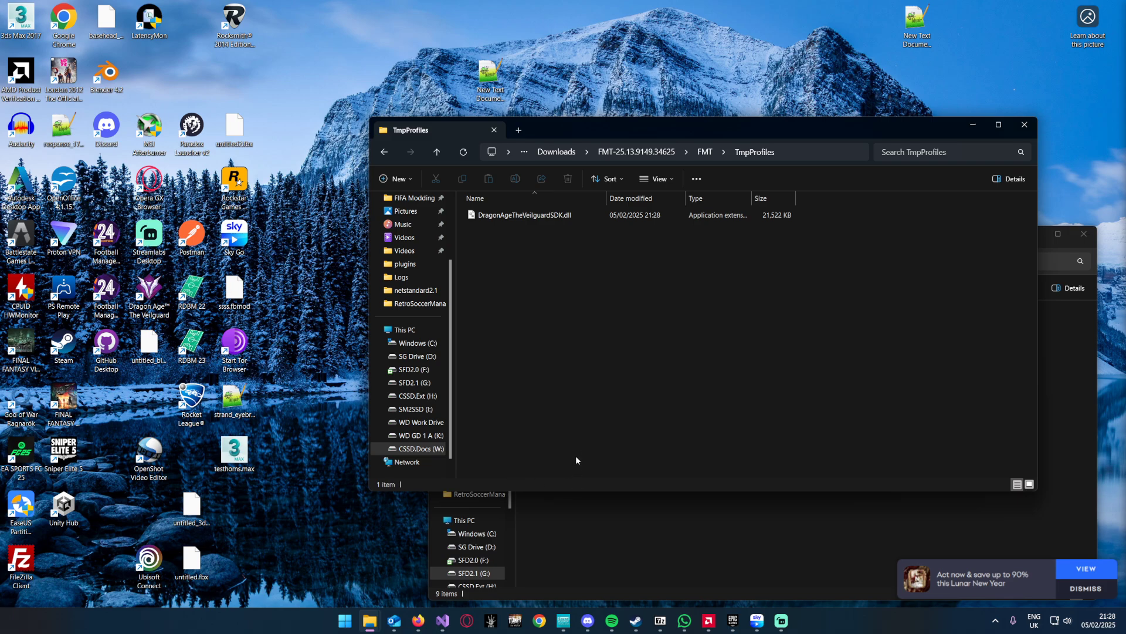
{"action": "left_click", "coordinate": [532, 217]}
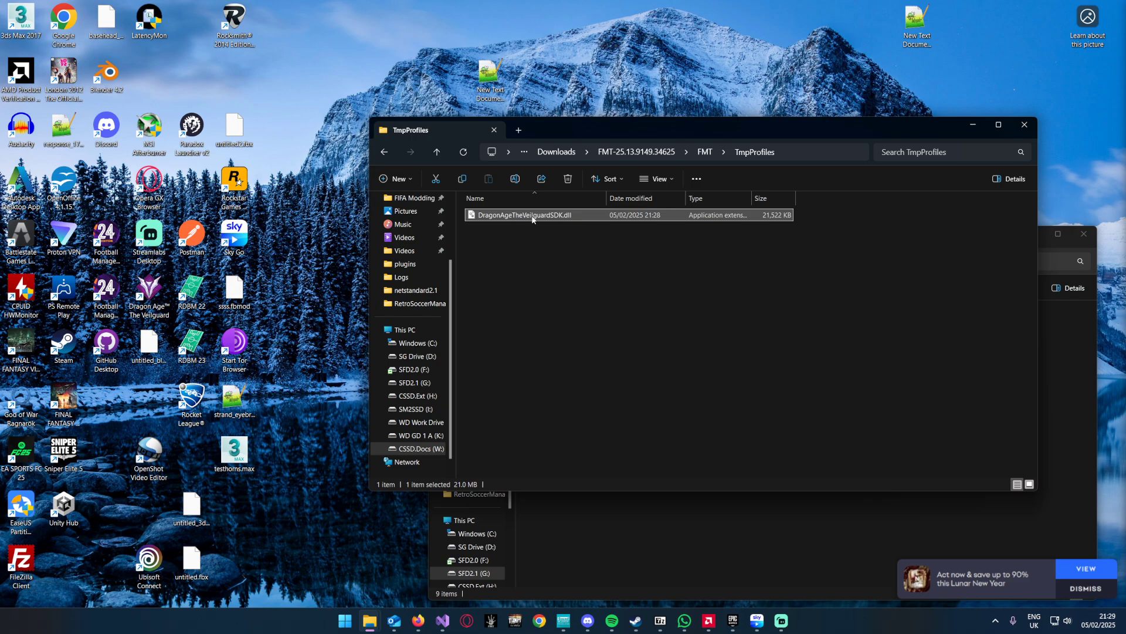
{"action": "right_click", "coordinate": [533, 217]}
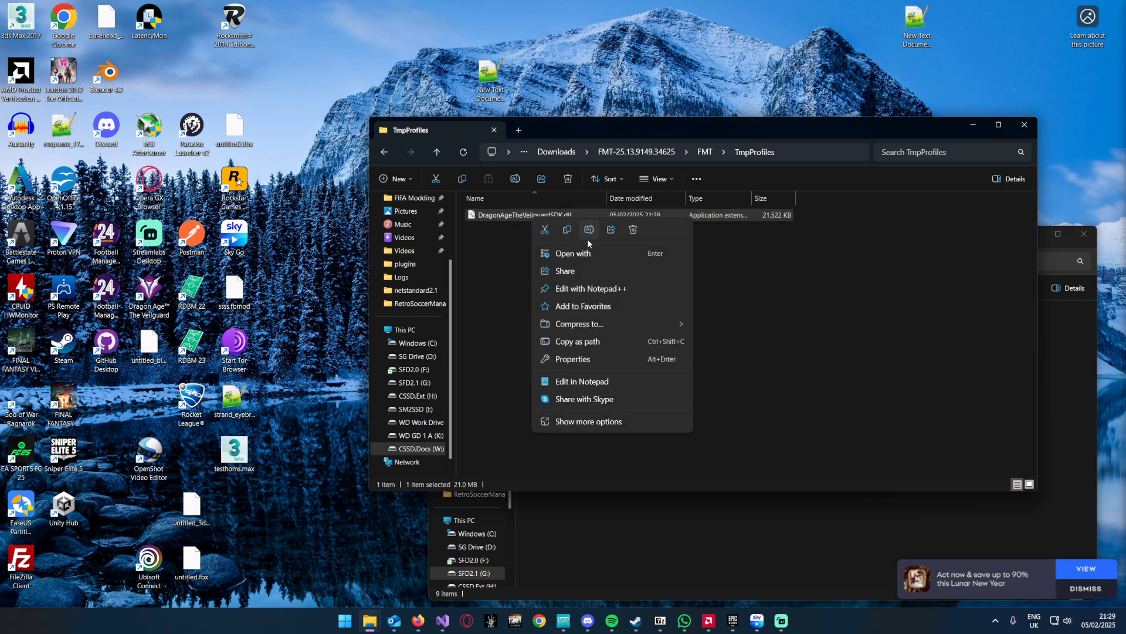
{"action": "left_click", "coordinate": [544, 230]}
Step: Go to FMT's SDK folder and bring up the paste menu in its empty space
{"action": "left_click", "coordinate": [706, 152]}
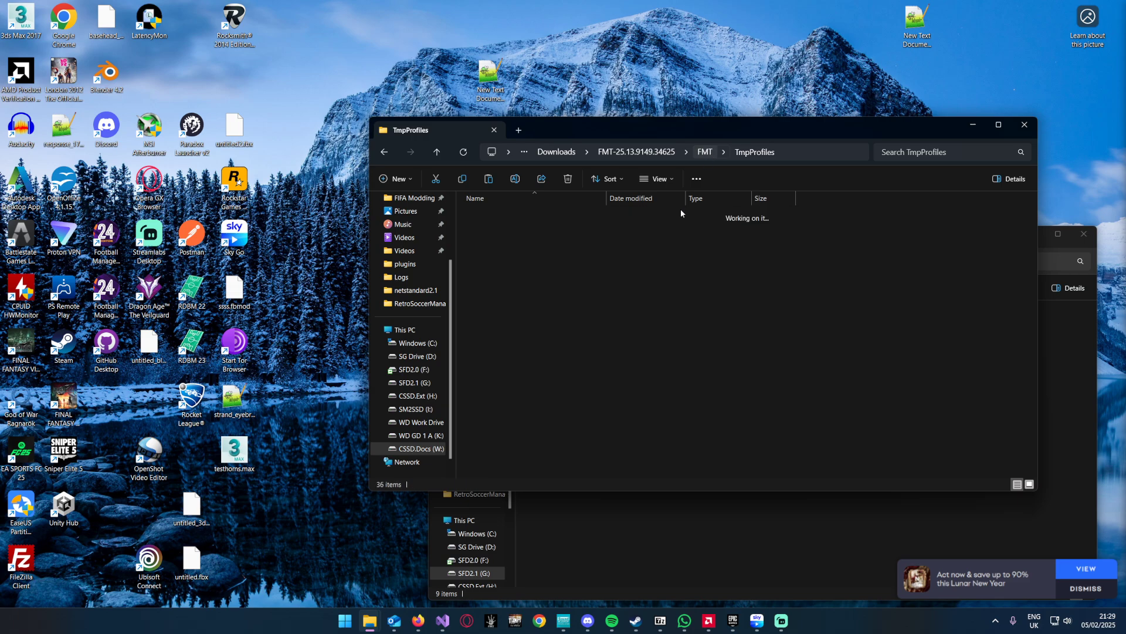
{"action": "left_click", "coordinate": [543, 309]}
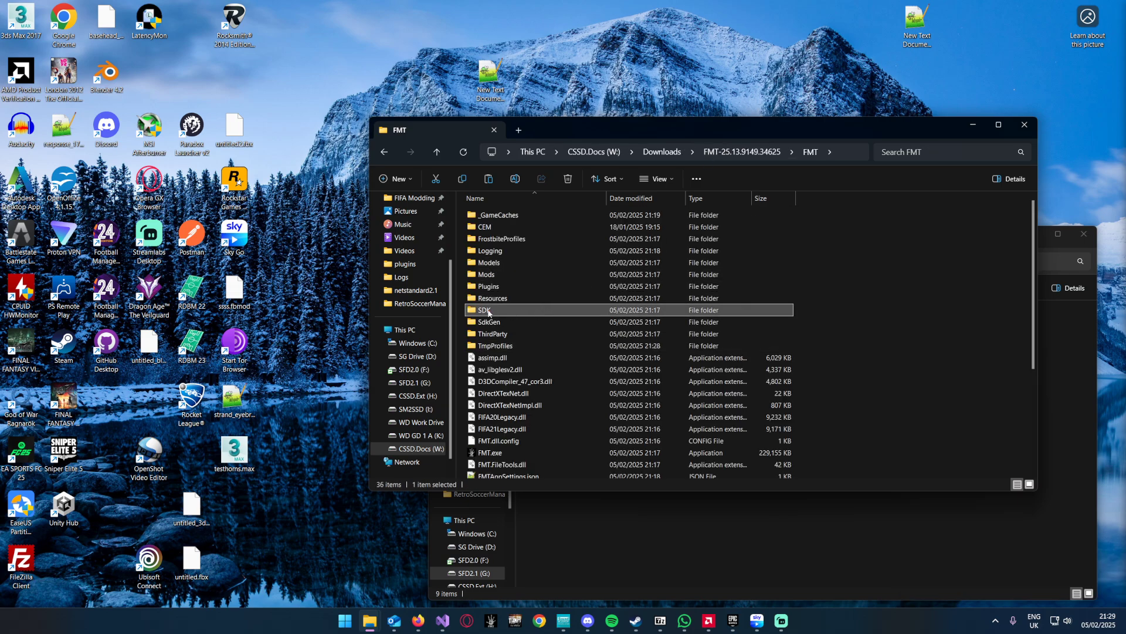
{"action": "double_click", "coordinate": [492, 311]}
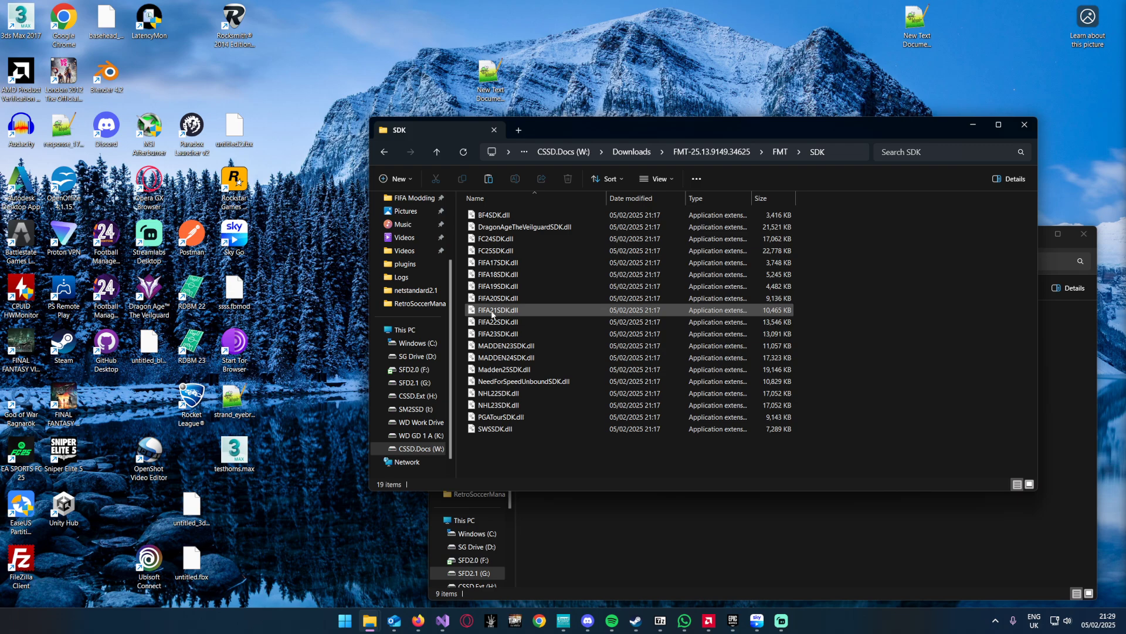
{"action": "right_click", "coordinate": [598, 450]}
Step: Paste the new DragonAgeTheVeilguardSDK.dll into SDK, choosing to replace the older copy
{"action": "left_click", "coordinate": [617, 463]}
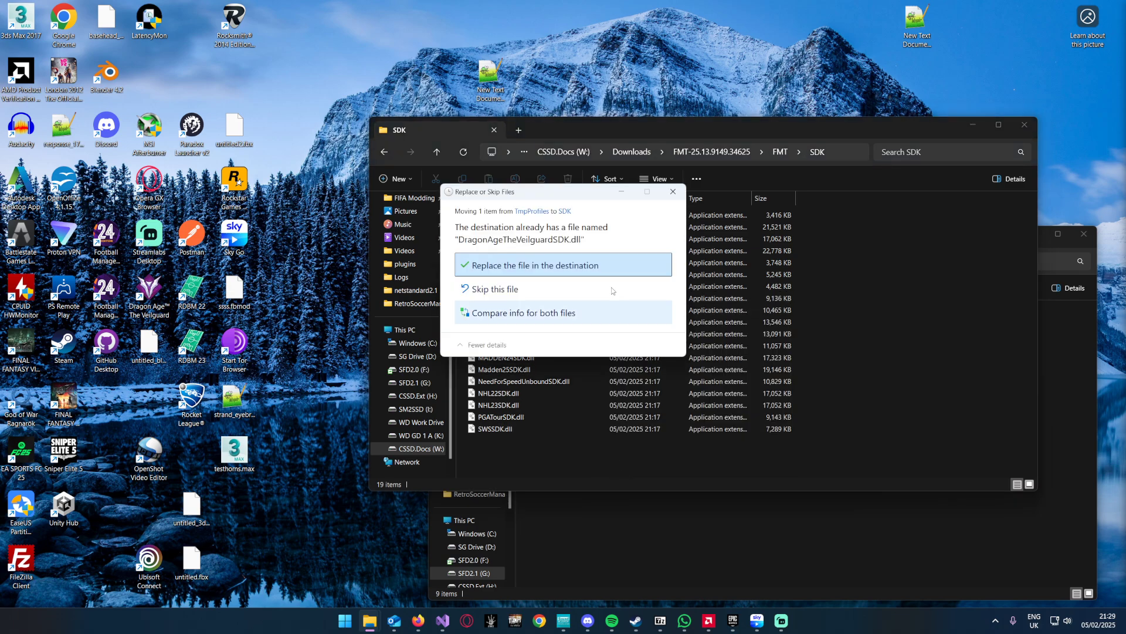
{"action": "left_click_drag", "start_coordinate": [679, 279], "coordinate": [907, 330]}
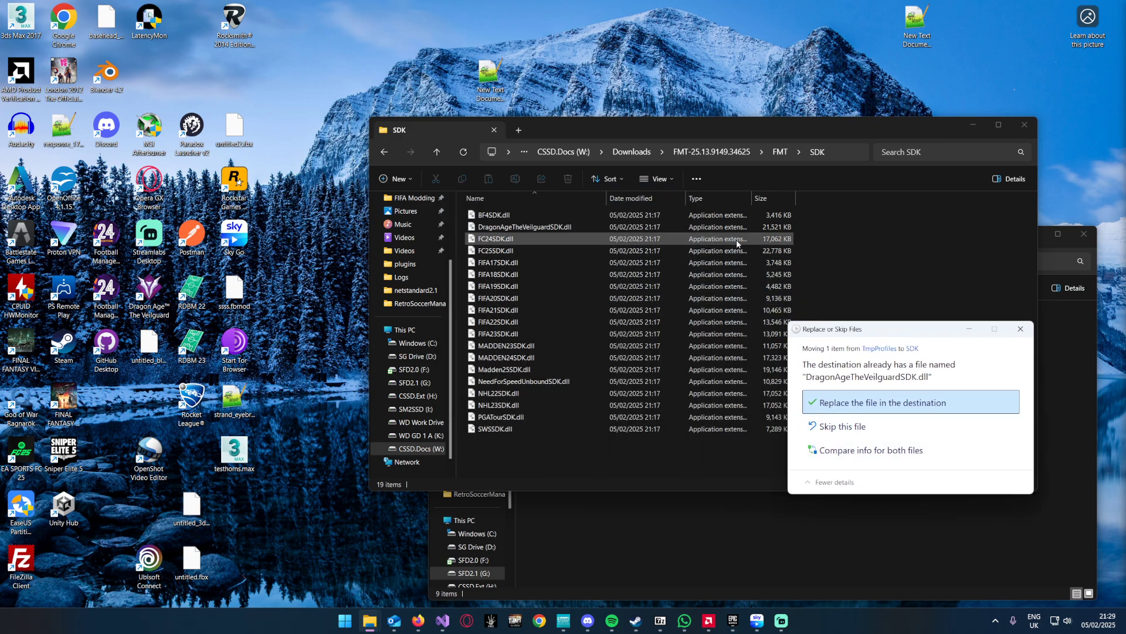
{"action": "left_click", "coordinate": [901, 402]}
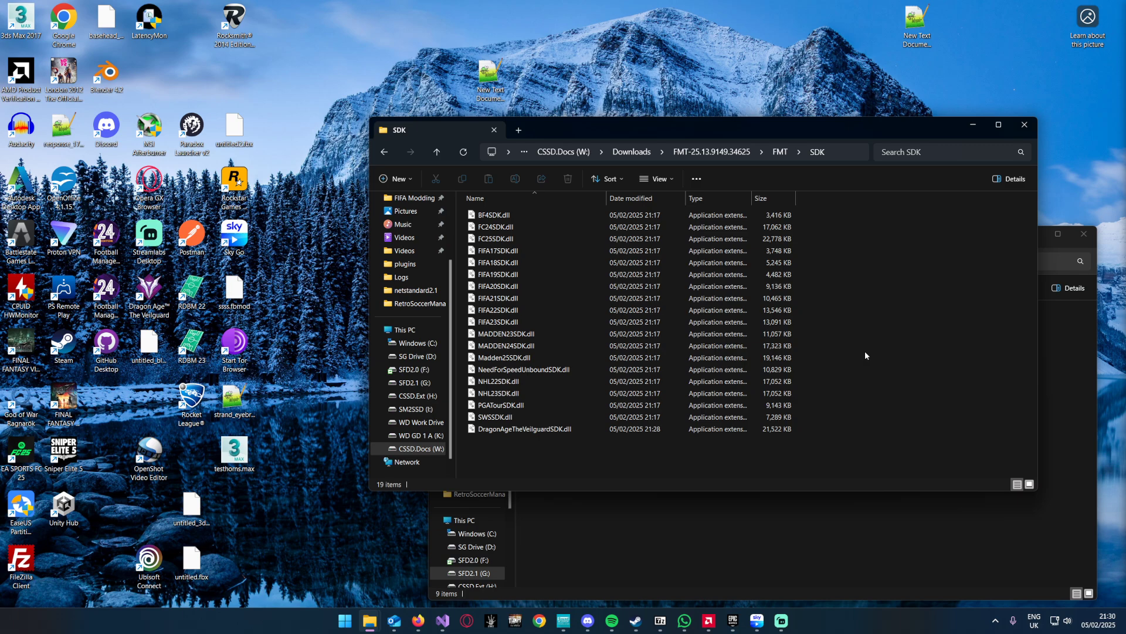
Step: Bring the FC 25 LE v25.2.8 folder window forward and select Launcher.exe
{"action": "left_click", "coordinate": [814, 534]}
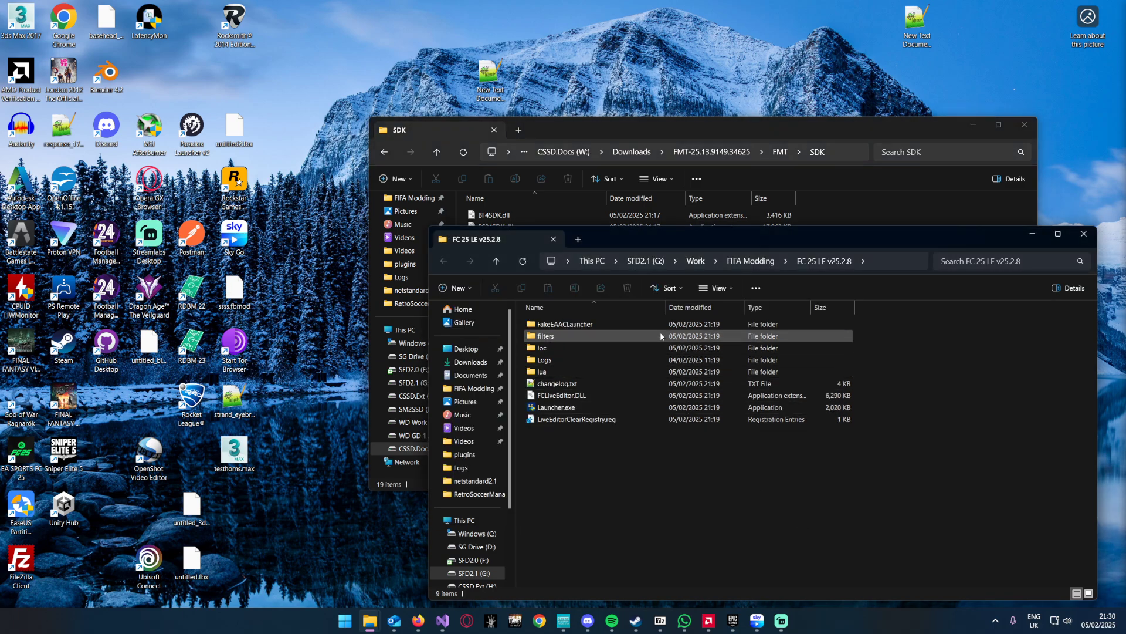
{"action": "left_click_drag", "start_coordinate": [716, 245], "coordinate": [692, 257]}
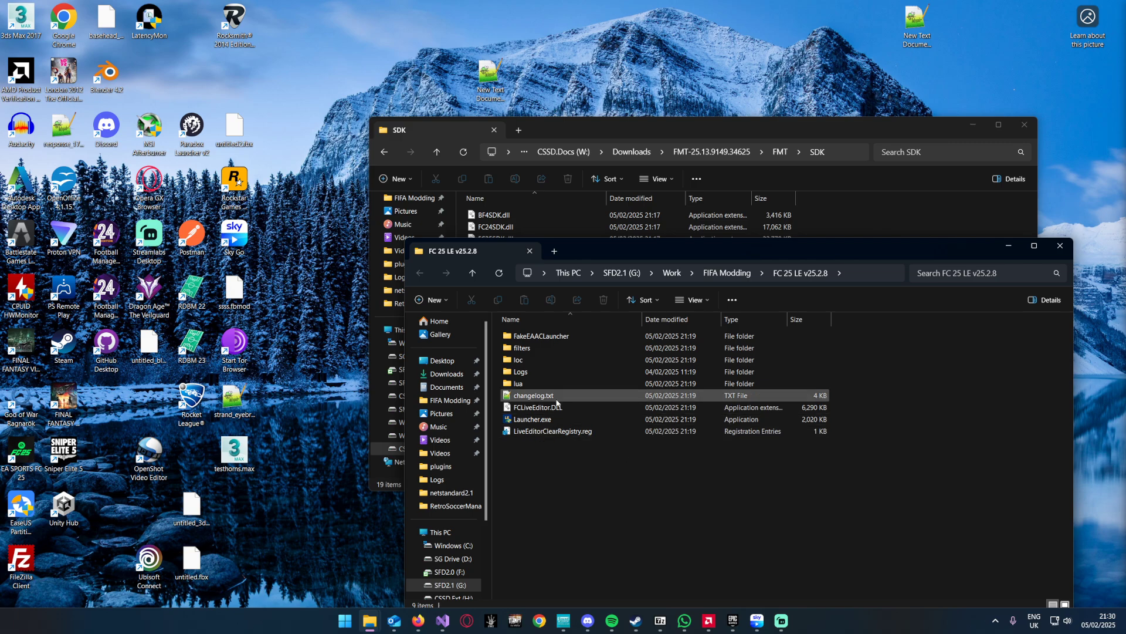
{"action": "left_click", "coordinate": [524, 425]}
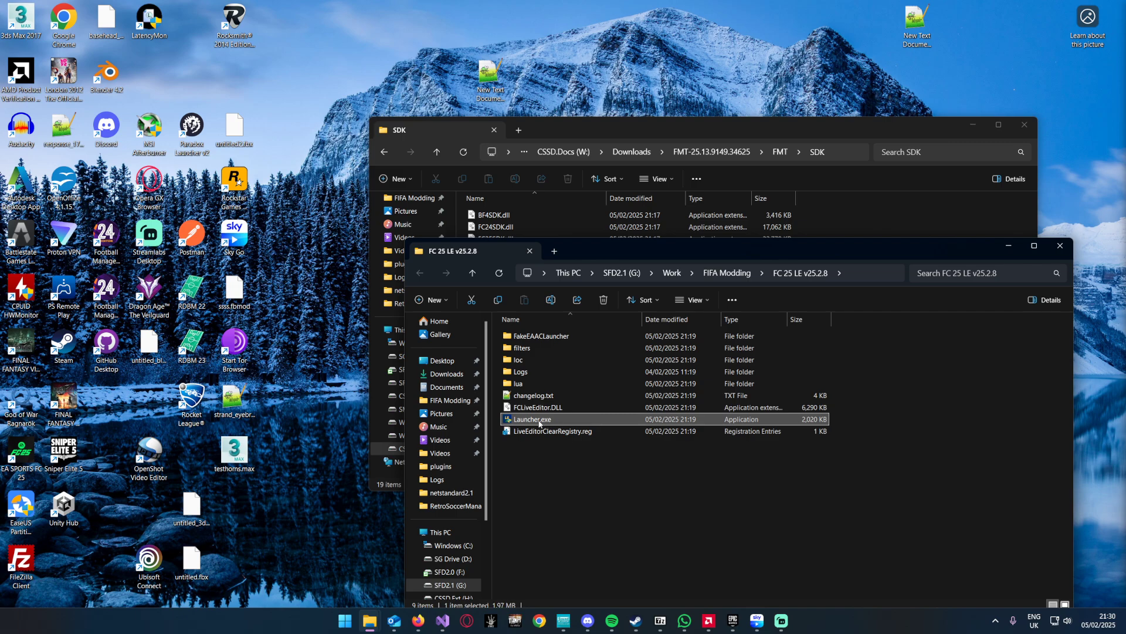
Step: Start Launcher.exe, hit Run Game, and dismiss EA's 'You're already in a game' notice
{"action": "double_click", "coordinate": [546, 420]}
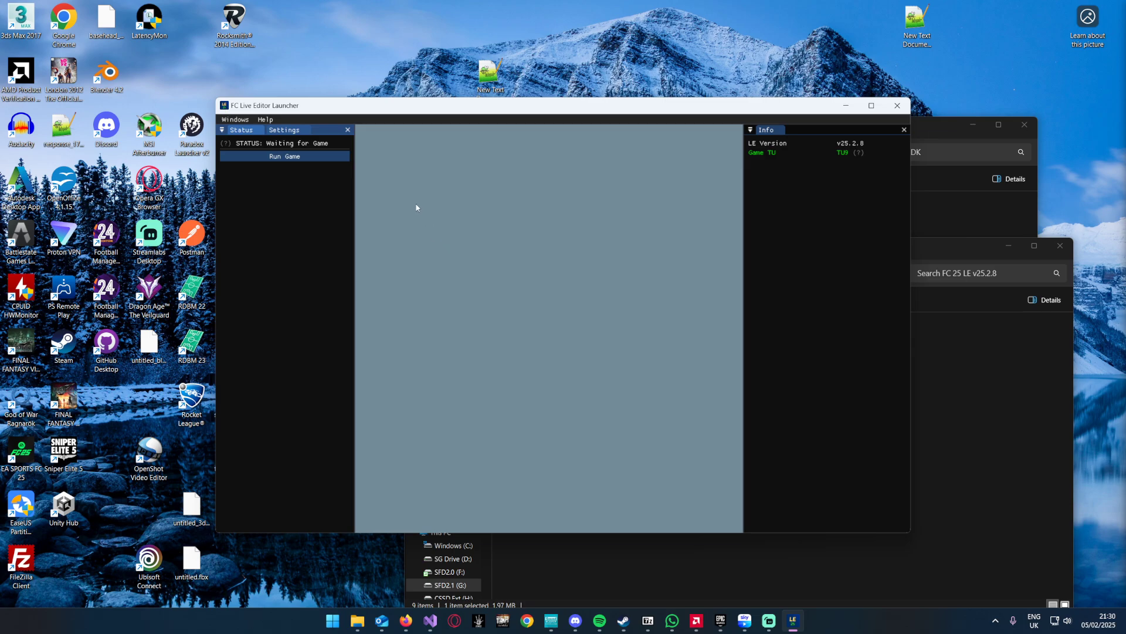
{"action": "left_click_drag", "start_coordinate": [455, 112], "coordinate": [336, 117]}
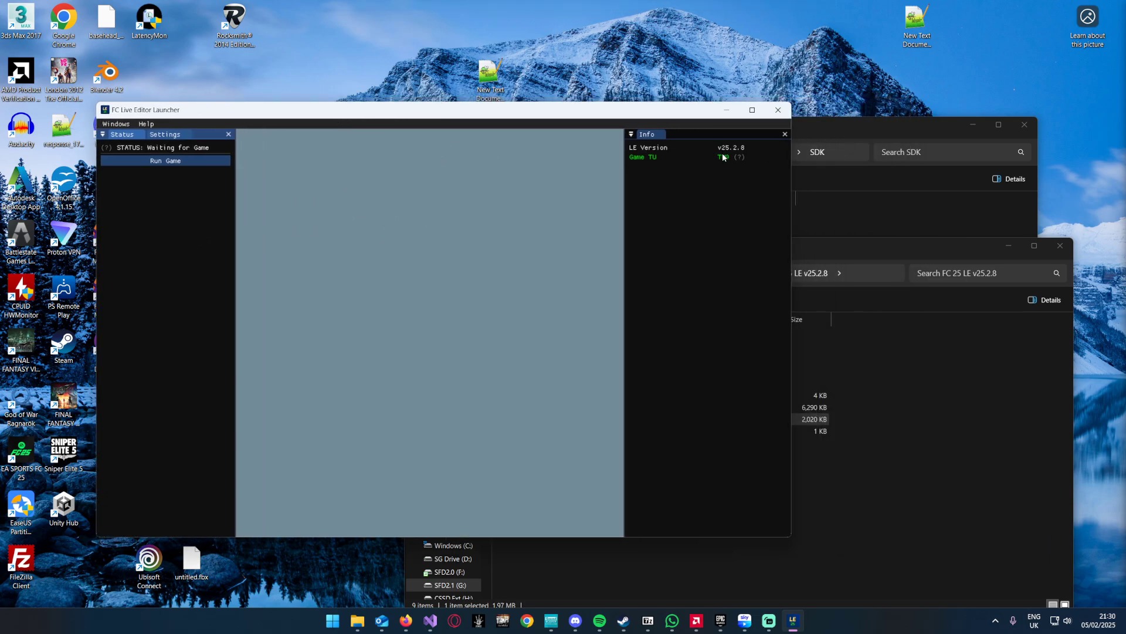
{"action": "left_click", "coordinate": [166, 161]}
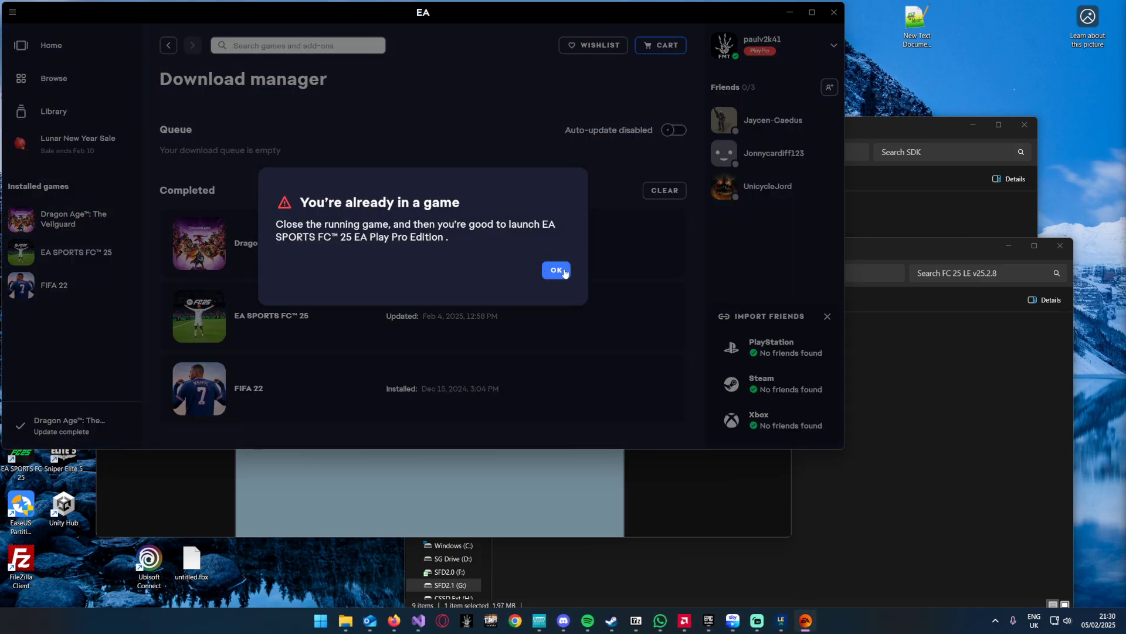
{"action": "left_click", "coordinate": [556, 270]}
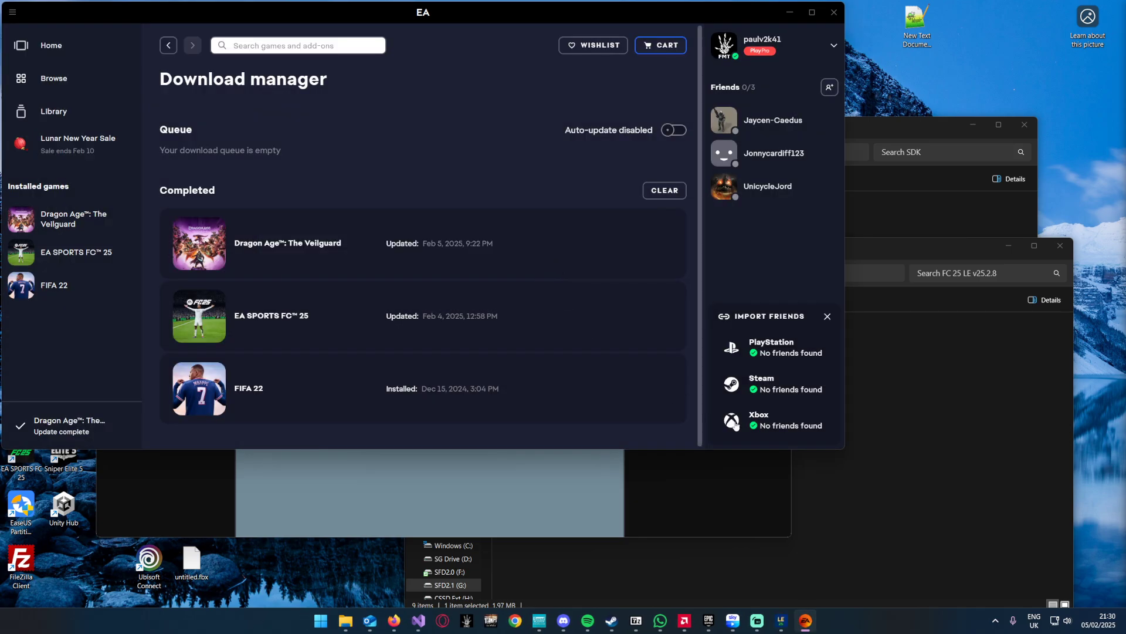
Step: Open Task Manager from the taskbar and look through the process list
{"action": "right_click", "coordinate": [855, 620]}
{"action": "left_click", "coordinate": [882, 573]}
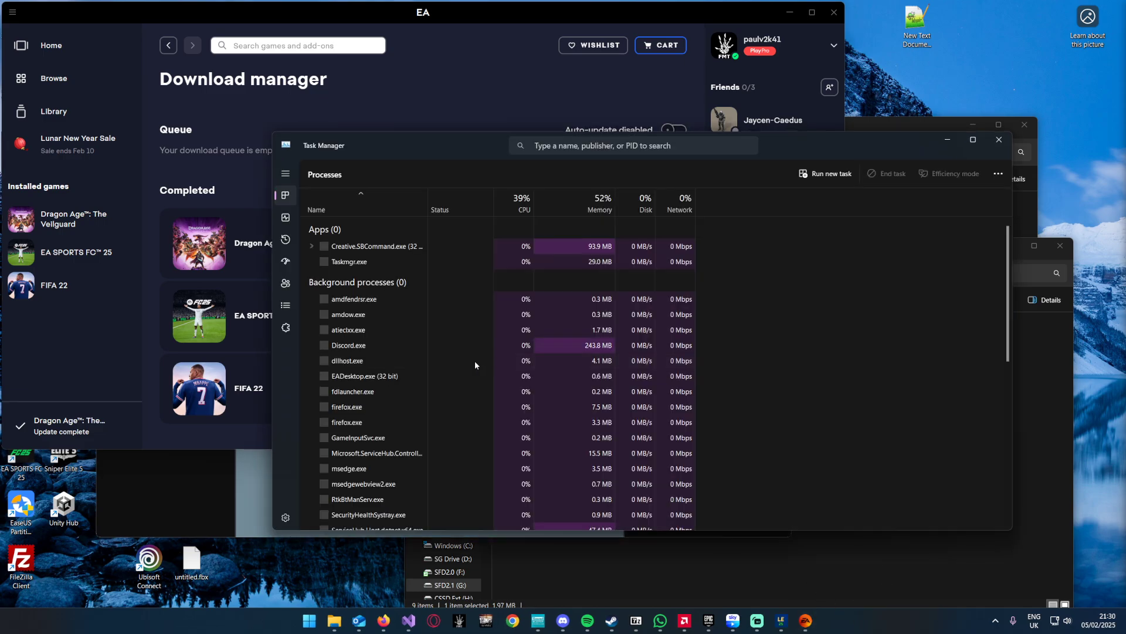
{"action": "scroll", "coordinate": [444, 354], "scroll_direction": "down", "scroll_amount": 2}
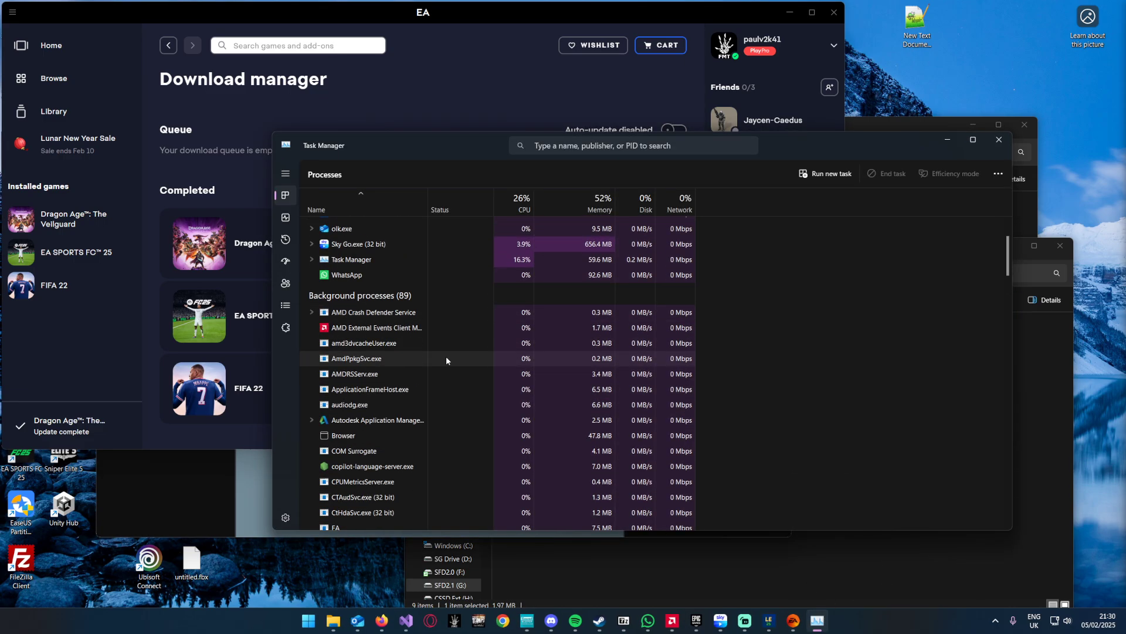
{"action": "scroll", "coordinate": [445, 358], "scroll_direction": "down", "scroll_amount": 4}
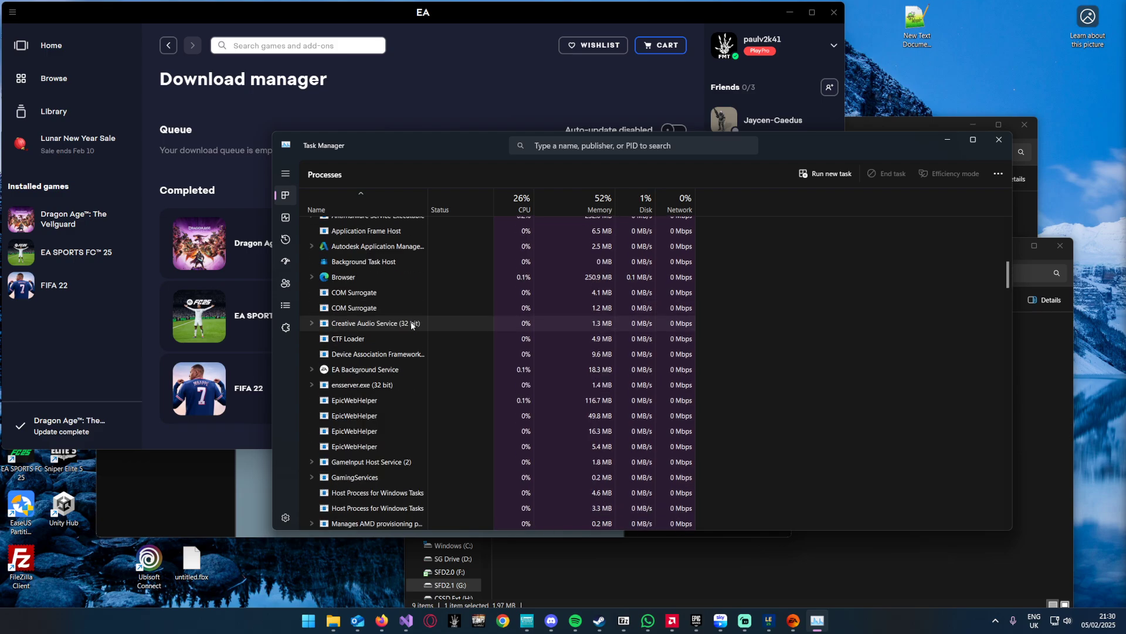
{"action": "scroll", "coordinate": [412, 324], "scroll_direction": "down", "scroll_amount": 10}
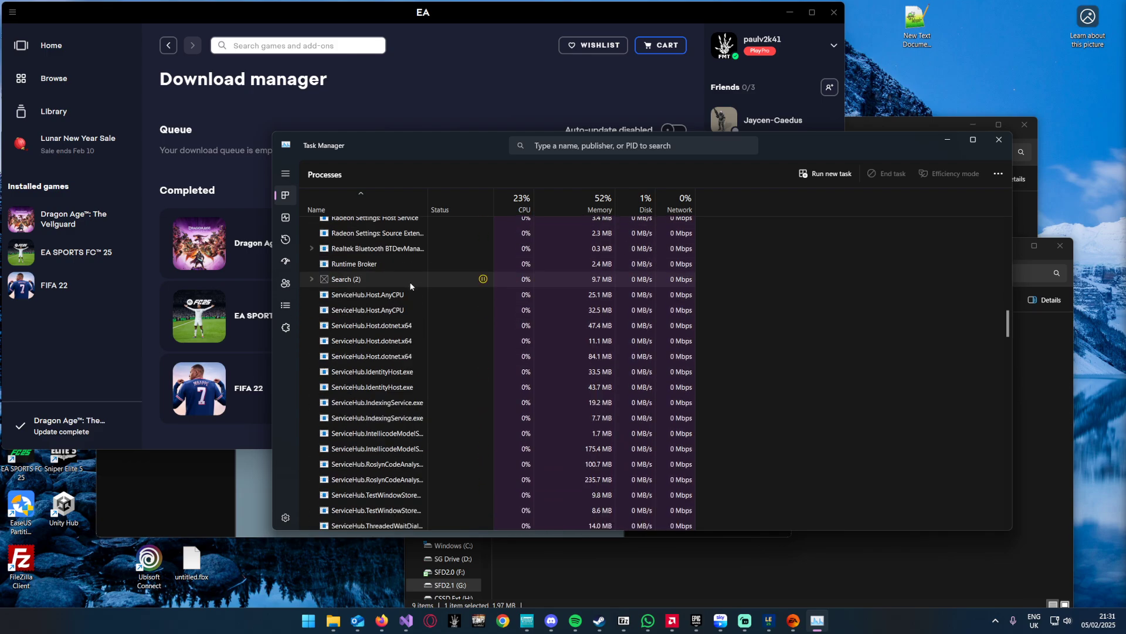
{"action": "scroll", "coordinate": [411, 286], "scroll_direction": "down", "scroll_amount": 12}
{"action": "right_click", "coordinate": [442, 308]}
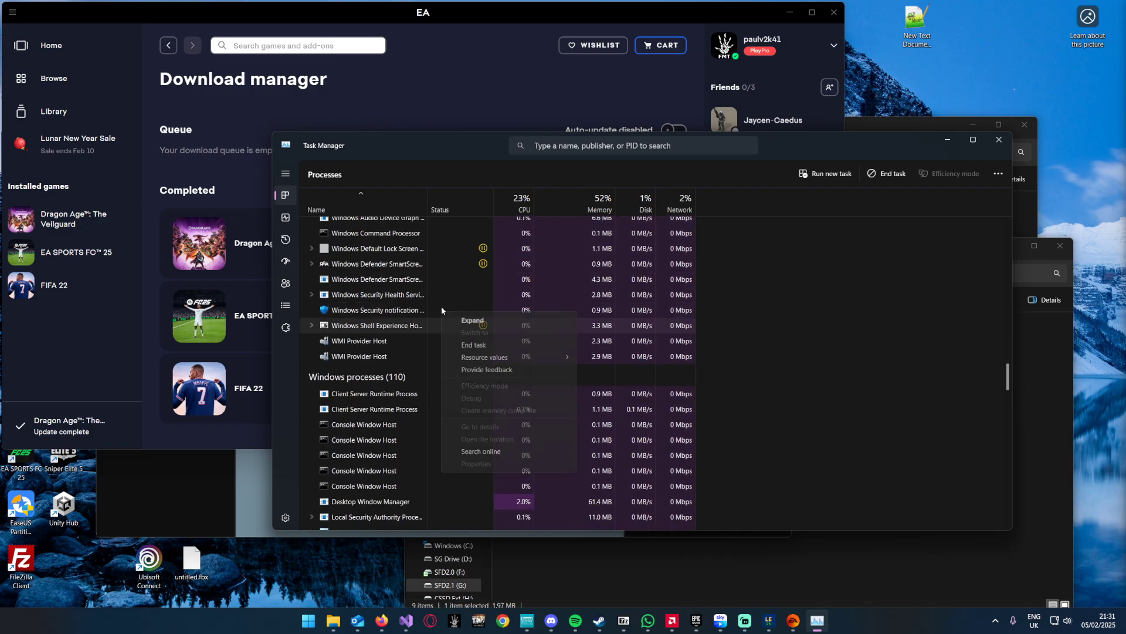
{"action": "key", "text": "Escape"}
{"action": "scroll", "coordinate": [398, 279], "scroll_direction": "up", "scroll_amount": 10}
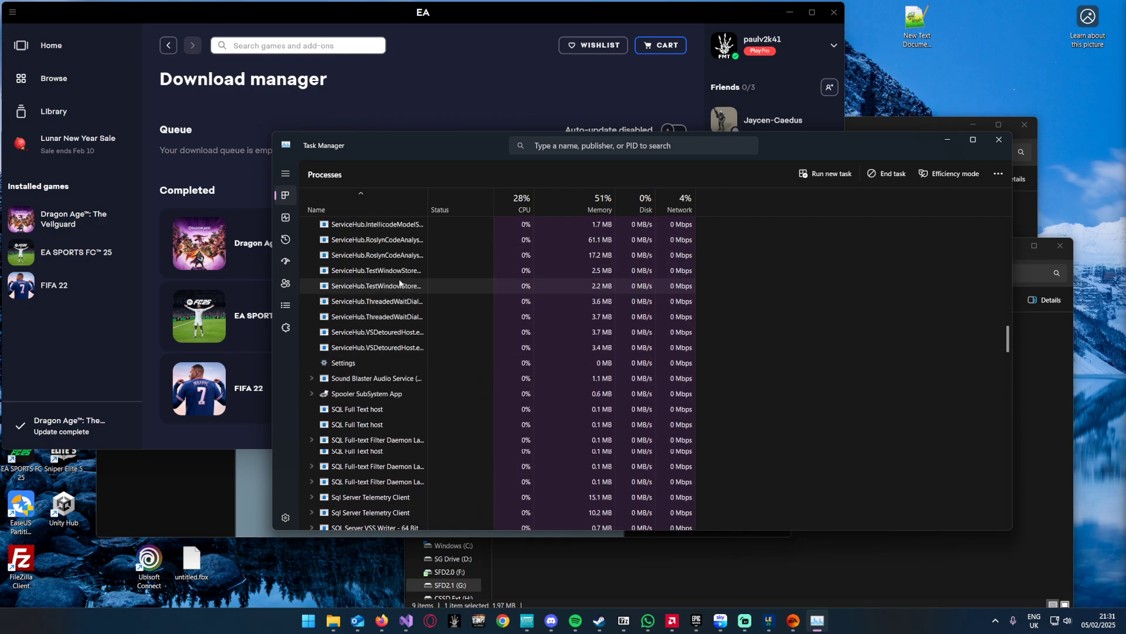
{"action": "scroll", "coordinate": [397, 279], "scroll_direction": "up", "scroll_amount": 8}
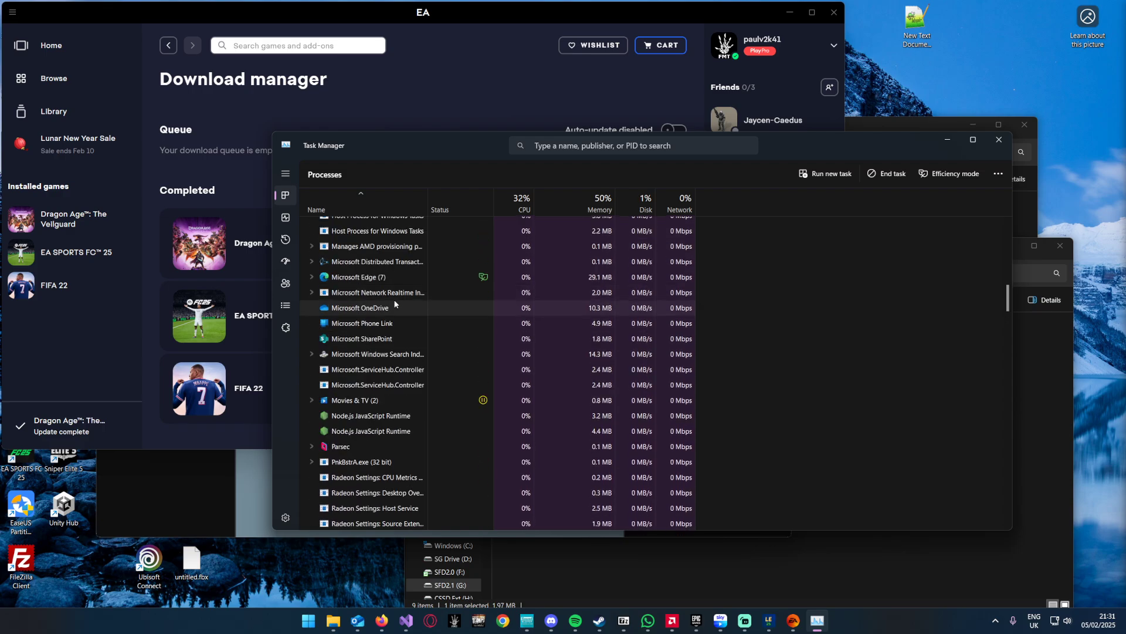
{"action": "scroll", "coordinate": [394, 304], "scroll_direction": "up", "scroll_amount": 5}
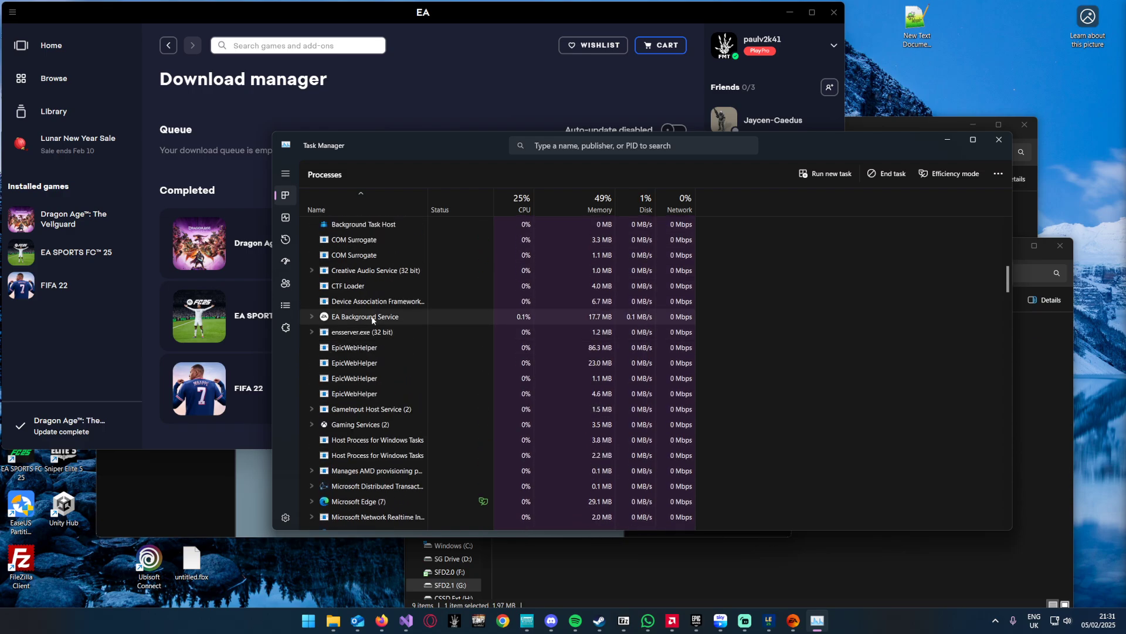
Step: Try quitting the EA app from the notification area, dismissing the close-your-game-first notice
{"action": "left_click", "coordinate": [995, 620]}
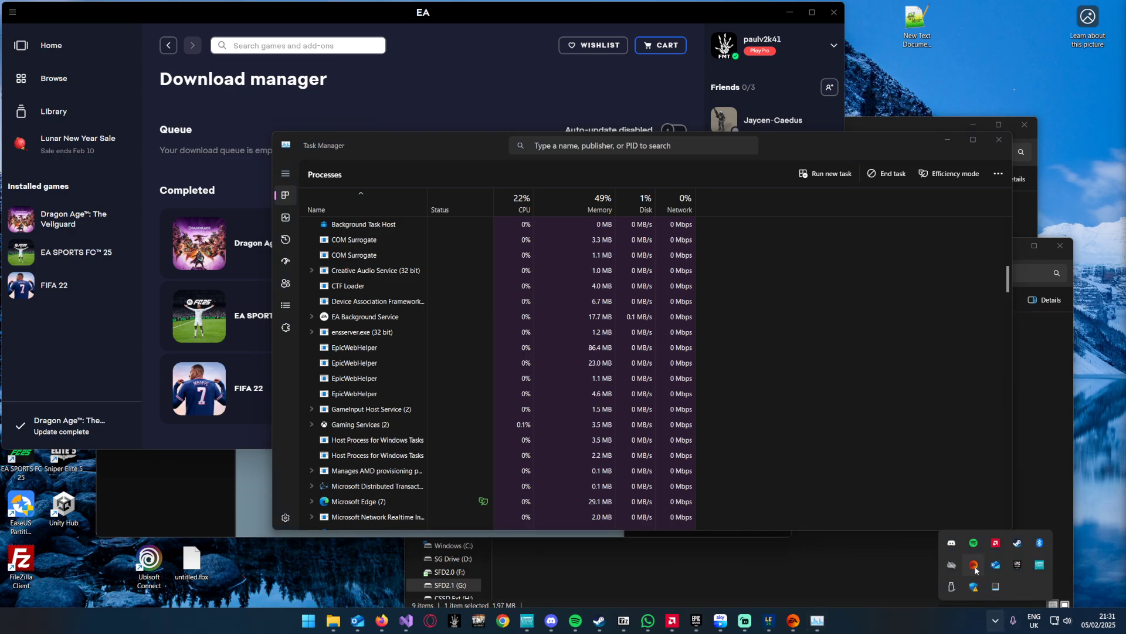
{"action": "right_click", "coordinate": [975, 566]}
{"action": "left_click", "coordinate": [999, 585]}
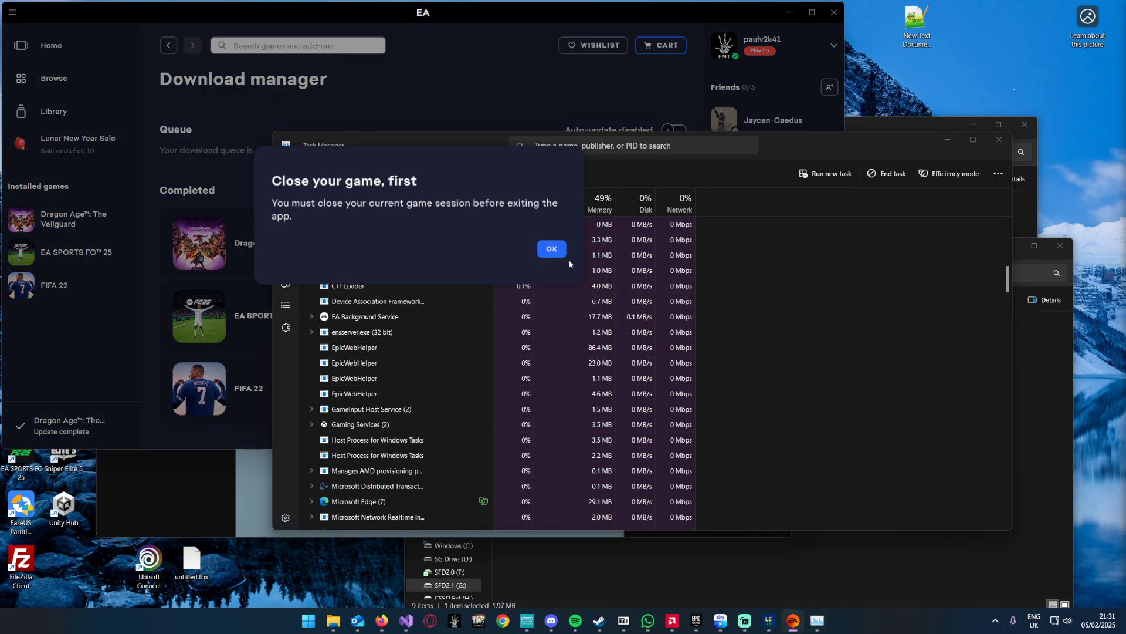
{"action": "left_click", "coordinate": [549, 250]}
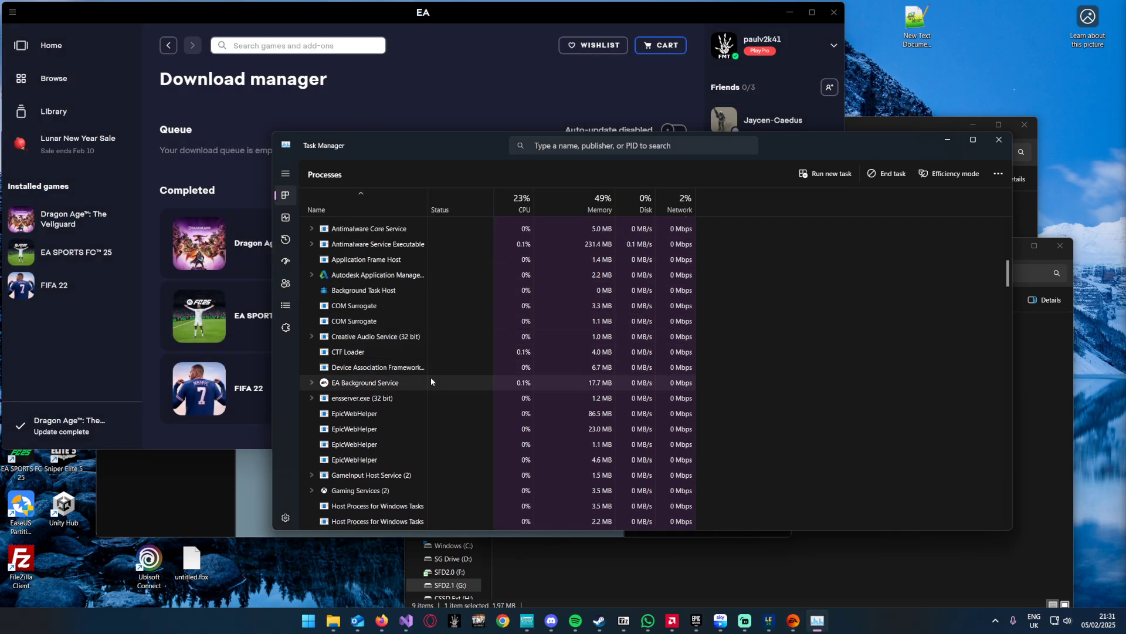
Step: End the EA Background Service process in Task Manager
{"action": "scroll", "coordinate": [431, 381], "scroll_direction": "up", "scroll_amount": 10}
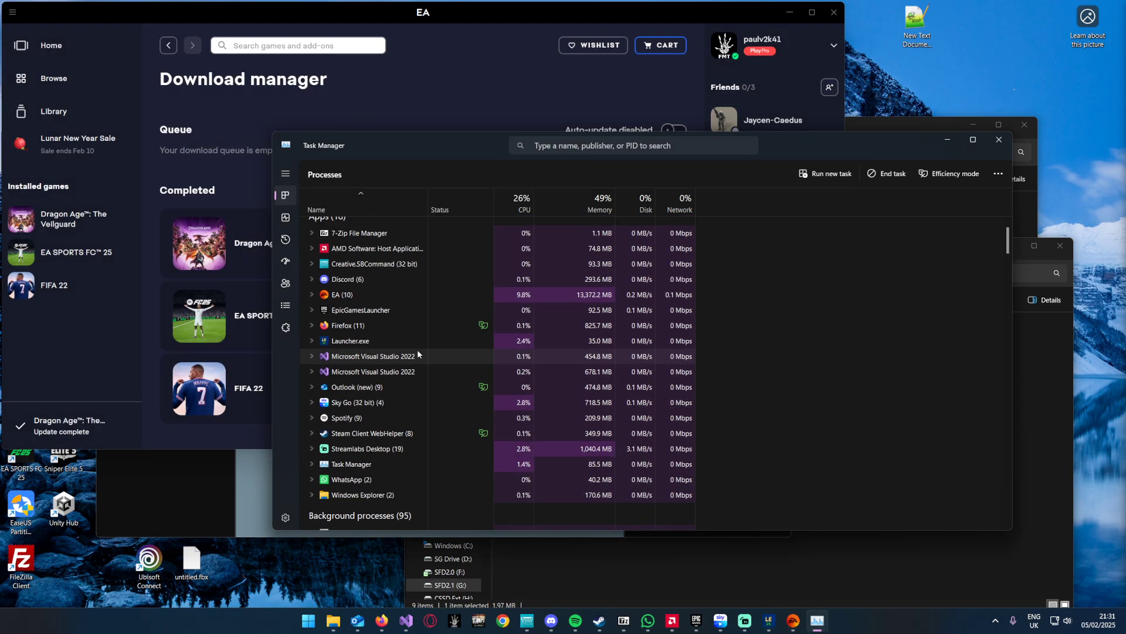
{"action": "scroll", "coordinate": [418, 354], "scroll_direction": "up", "scroll_amount": 1}
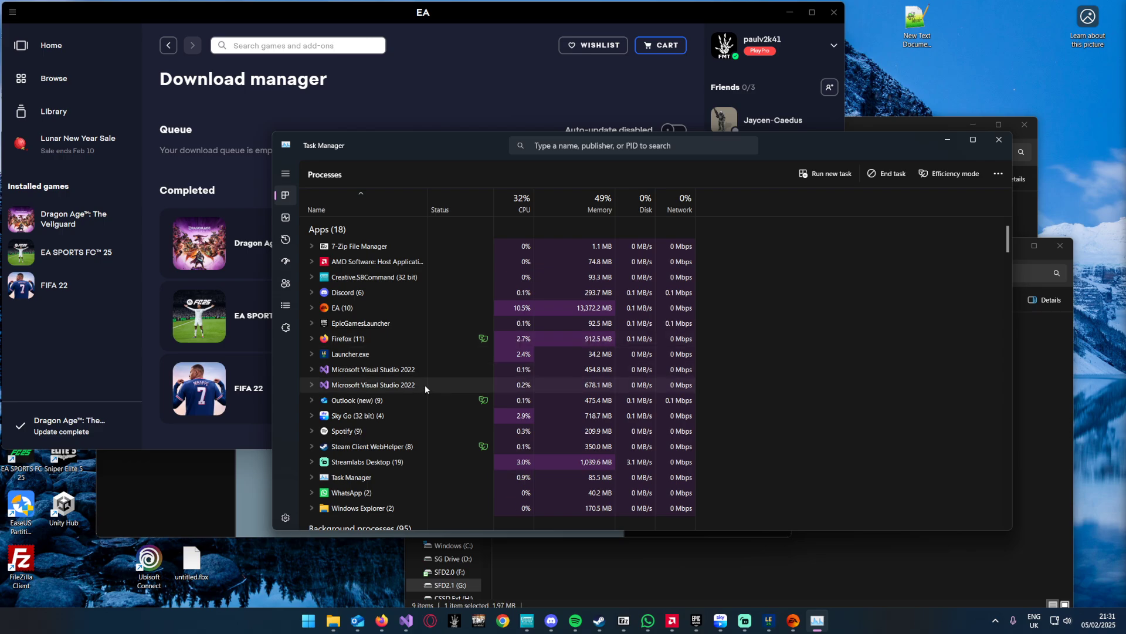
{"action": "scroll", "coordinate": [413, 388], "scroll_direction": "down", "scroll_amount": 8}
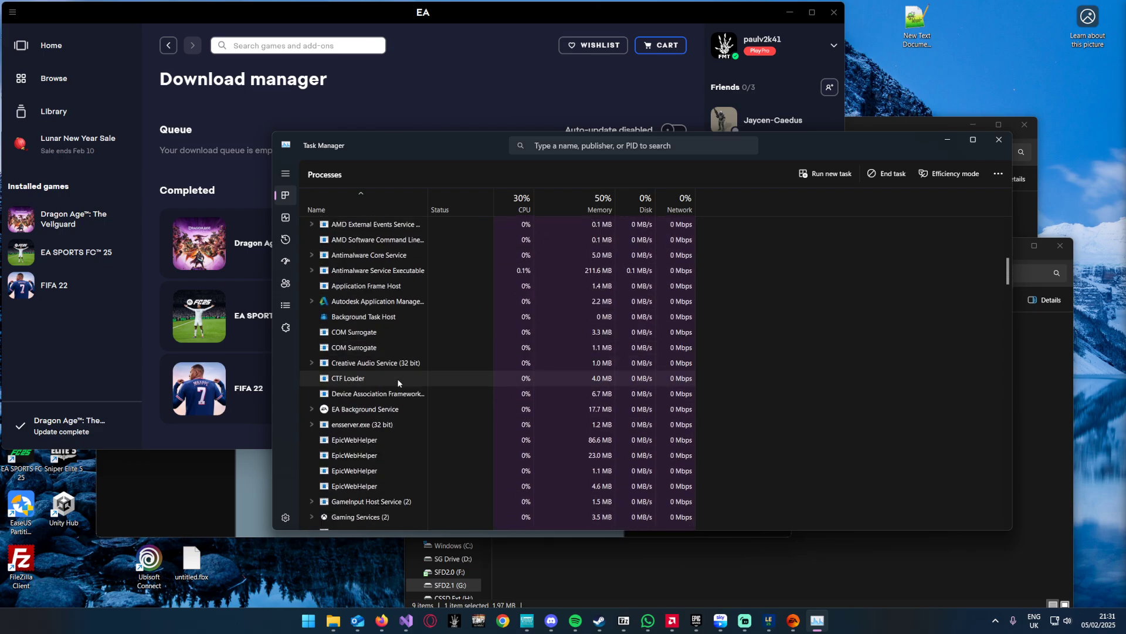
{"action": "scroll", "coordinate": [395, 418], "scroll_direction": "down", "scroll_amount": 10}
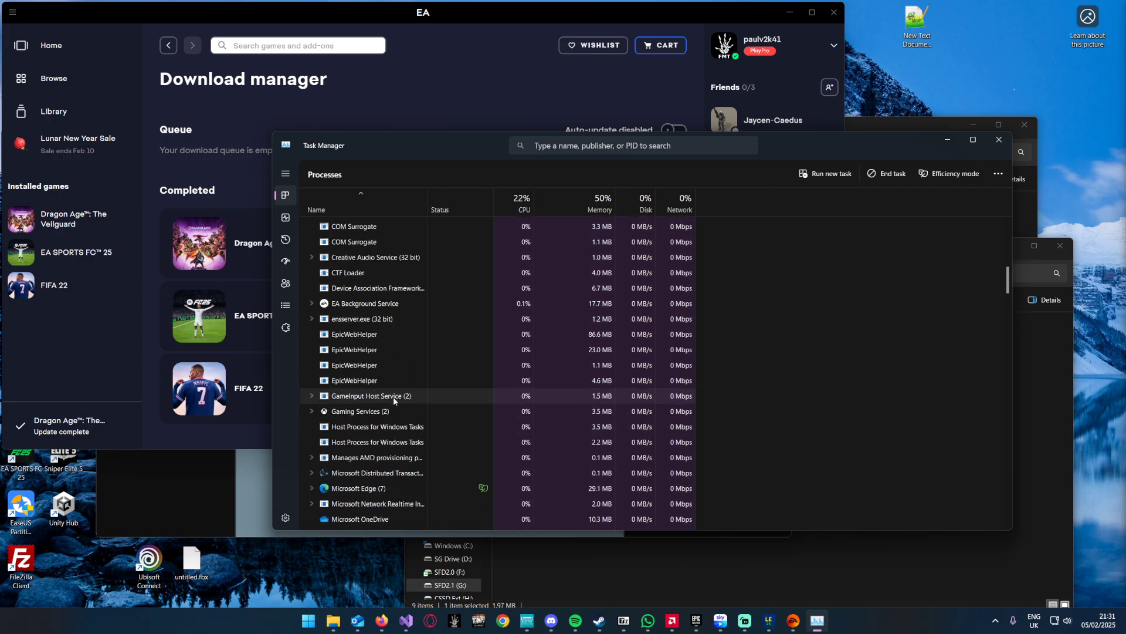
{"action": "scroll", "coordinate": [394, 392], "scroll_direction": "down", "scroll_amount": 12}
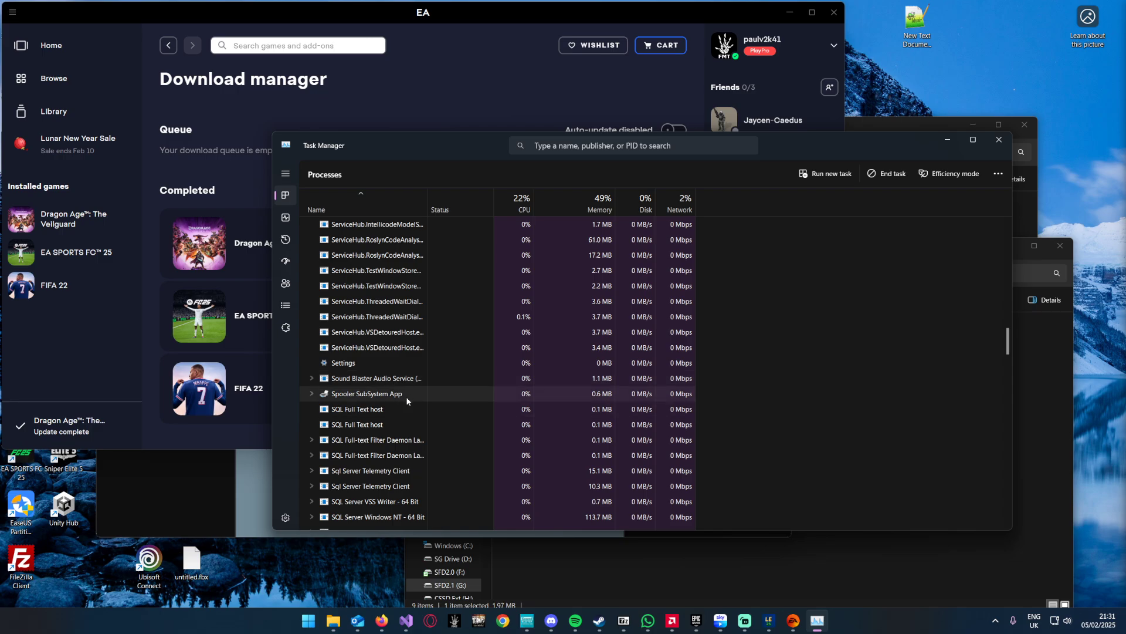
{"action": "scroll", "coordinate": [396, 392], "scroll_direction": "down", "scroll_amount": 6}
{"action": "scroll", "coordinate": [409, 387], "scroll_direction": "down", "scroll_amount": 3}
{"action": "scroll", "coordinate": [493, 376], "scroll_direction": "up", "scroll_amount": 5}
{"action": "scroll", "coordinate": [493, 377], "scroll_direction": "up", "scroll_amount": 10}
{"action": "scroll", "coordinate": [449, 375], "scroll_direction": "up", "scroll_amount": 2}
{"action": "scroll", "coordinate": [417, 374], "scroll_direction": "up", "scroll_amount": 7}
{"action": "scroll", "coordinate": [416, 372], "scroll_direction": "up", "scroll_amount": 10}
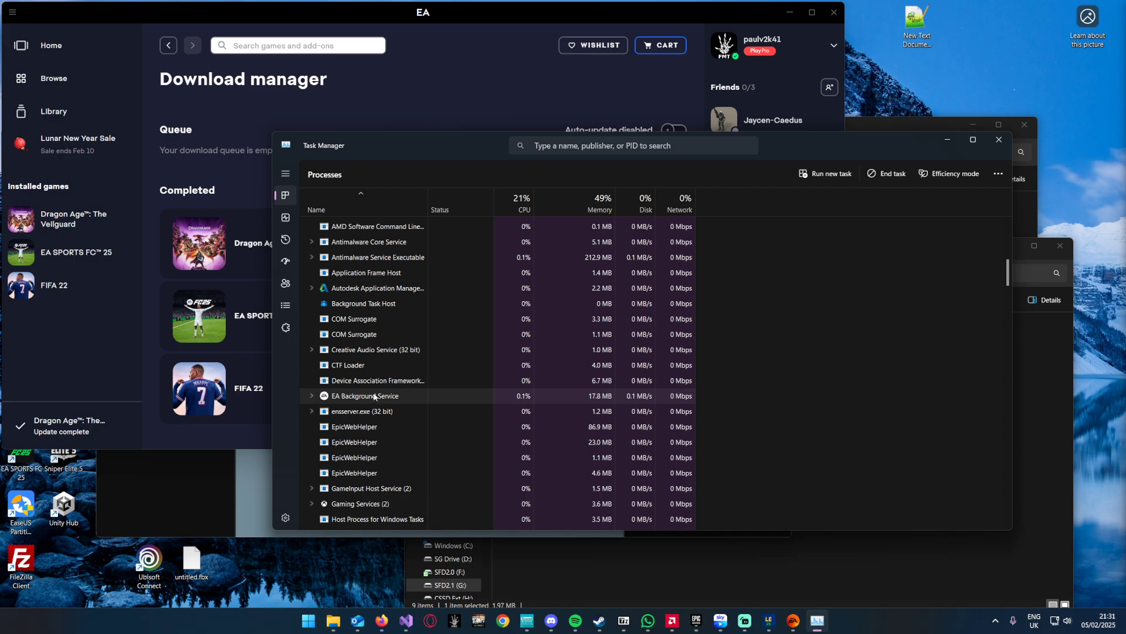
{"action": "scroll", "coordinate": [383, 401], "scroll_direction": "up", "scroll_amount": 1}
{"action": "right_click", "coordinate": [379, 416]}
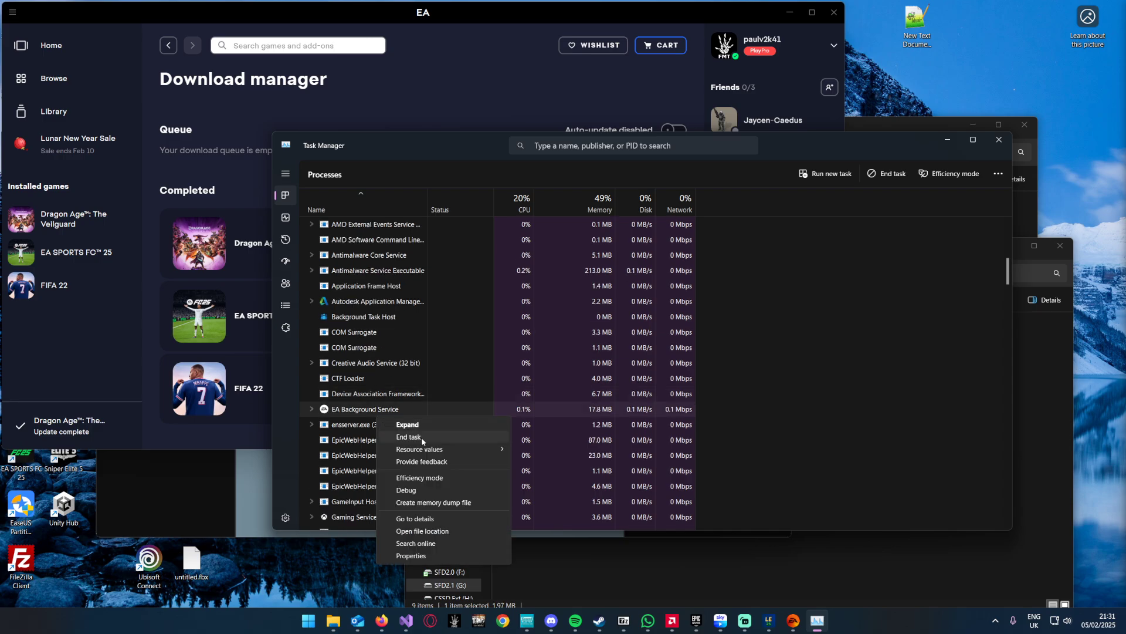
{"action": "left_click", "coordinate": [422, 438]}
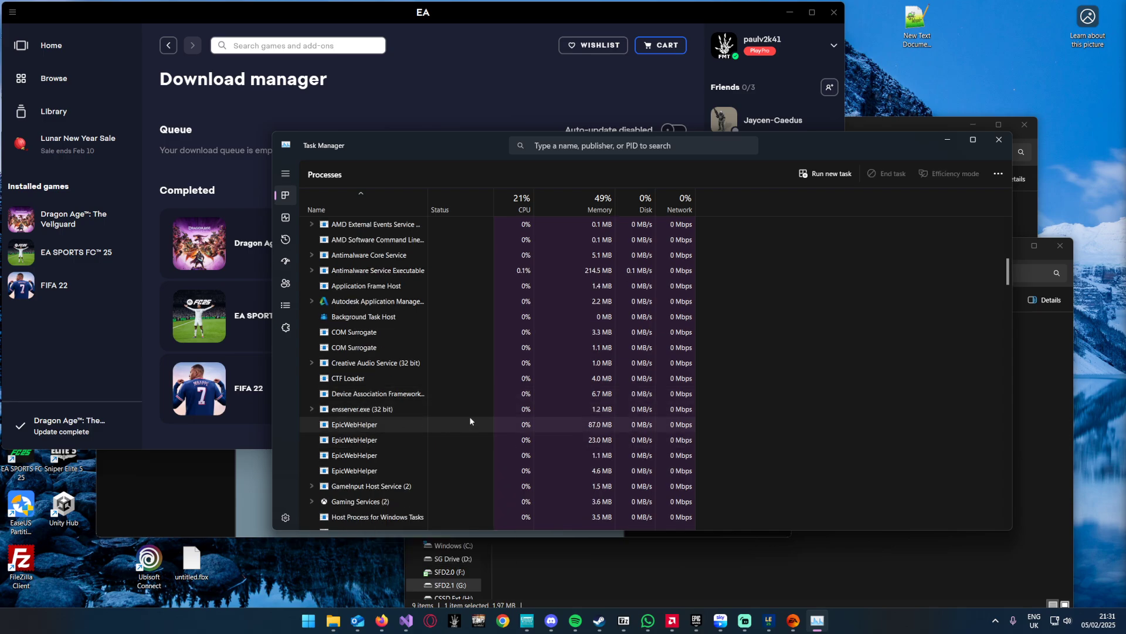
Step: End the Dragon Age: The Veilguard process in Task Manager
{"action": "left_click", "coordinate": [995, 622]}
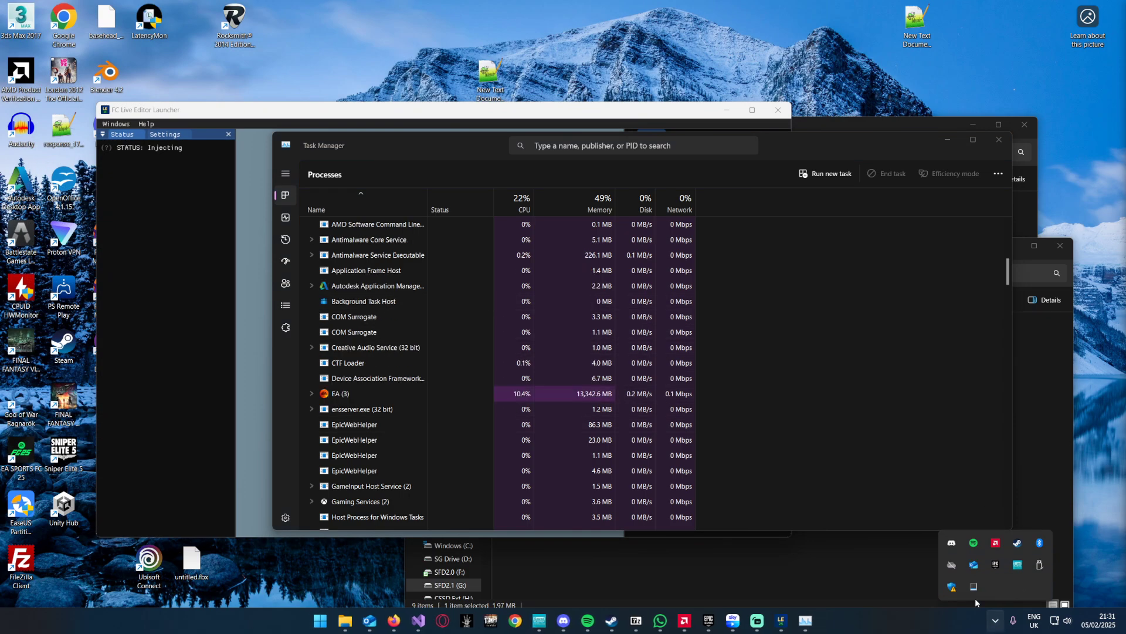
{"action": "left_click", "coordinate": [822, 437]}
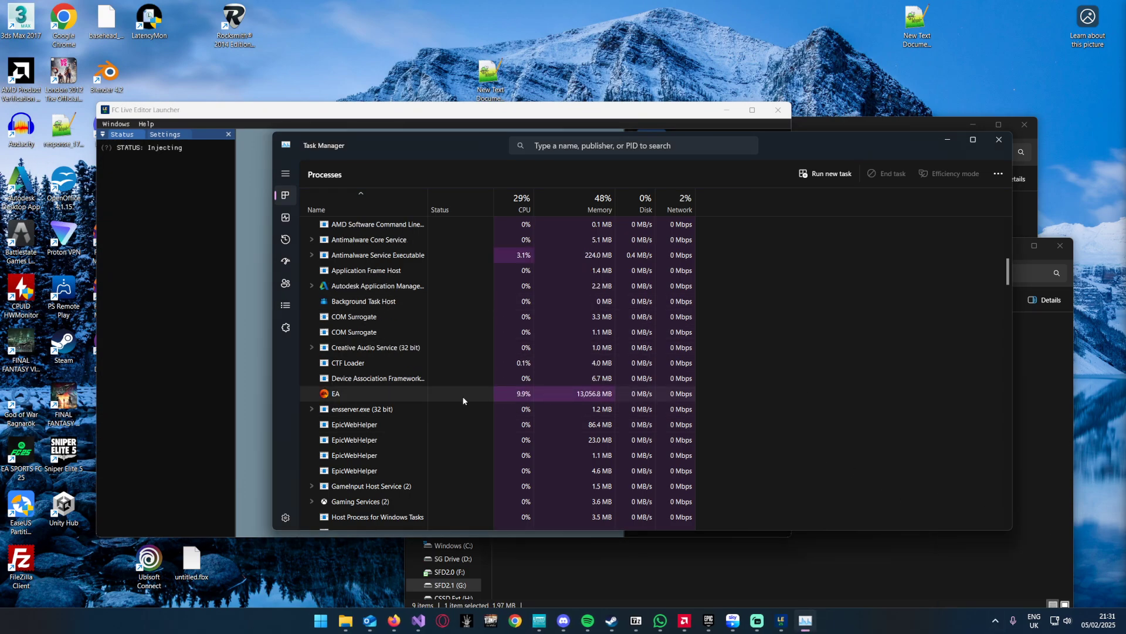
{"action": "left_click", "coordinate": [351, 399]}
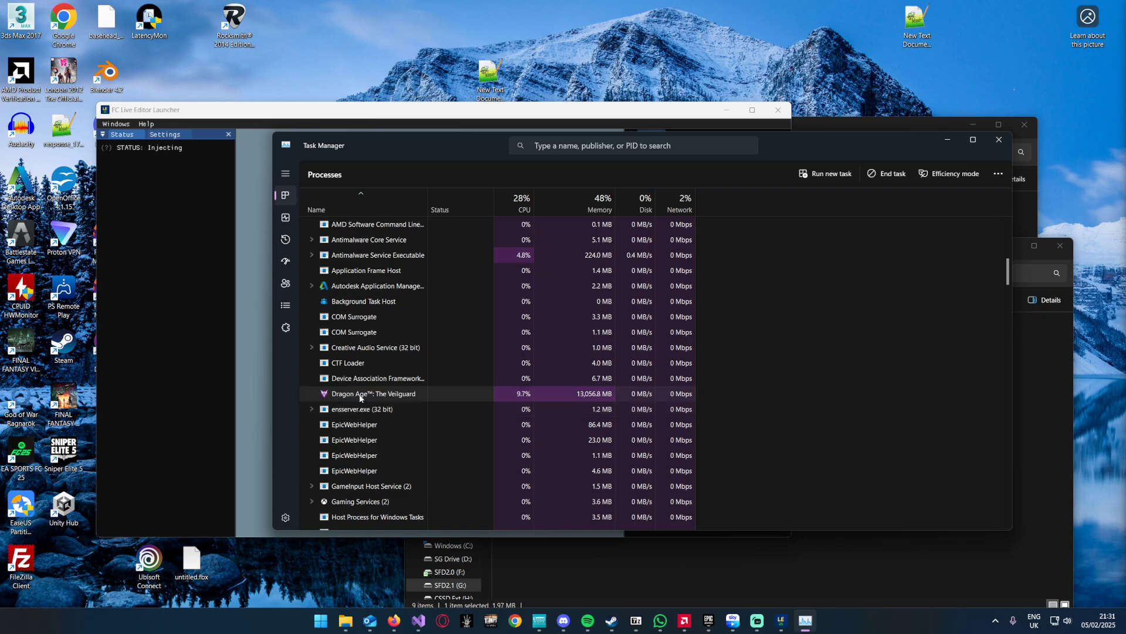
{"action": "right_click", "coordinate": [370, 395]}
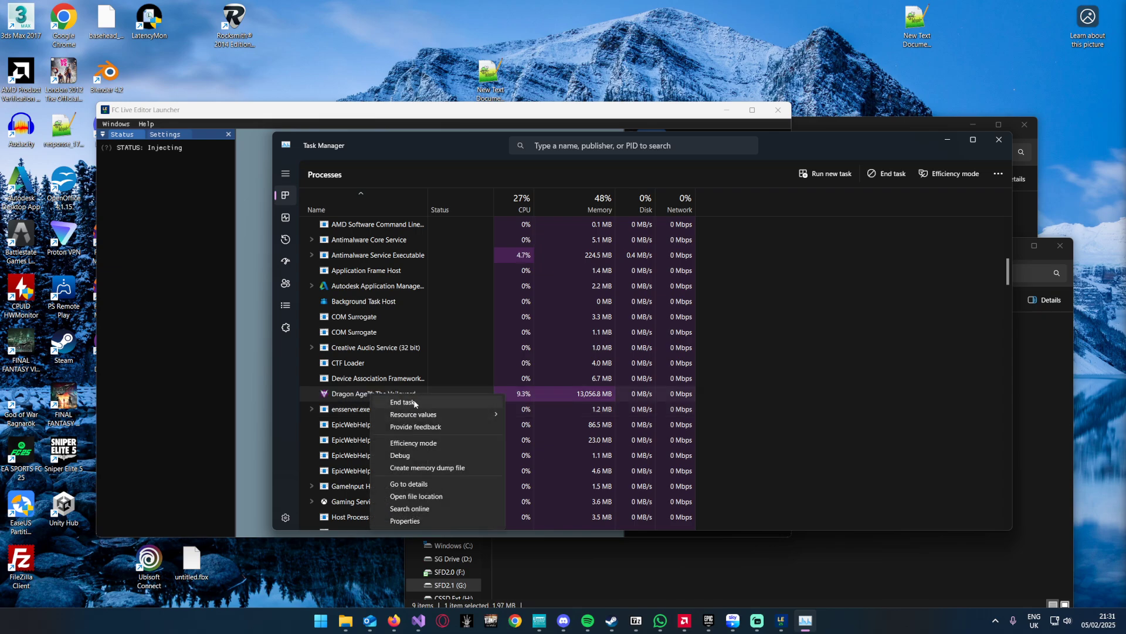
{"action": "left_click", "coordinate": [403, 402]}
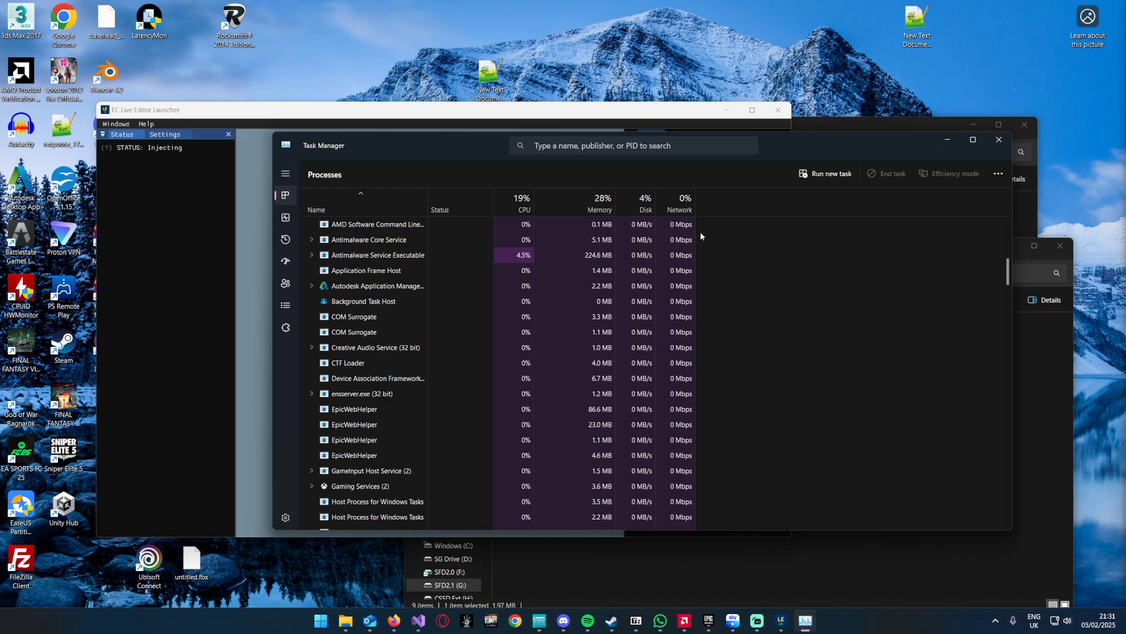
Step: Restart FC Live Editor Launcher, run FC 25 through it, then return to the FC 25 LE folder
{"action": "left_click", "coordinate": [189, 395]}
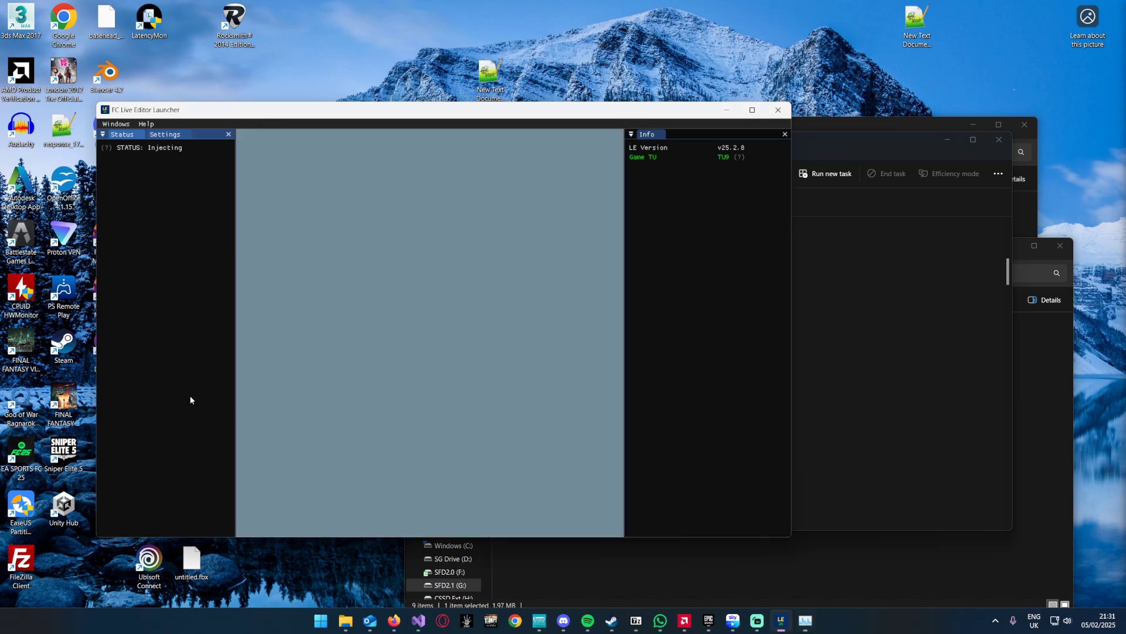
{"action": "left_click", "coordinate": [778, 110]}
{"action": "left_click", "coordinate": [596, 535]}
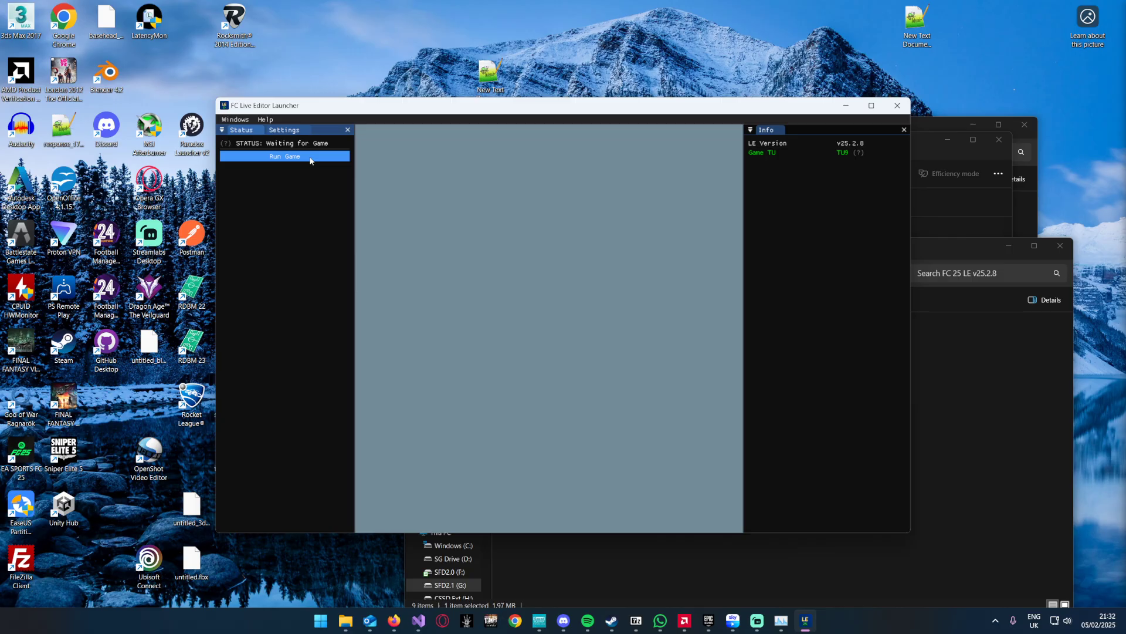
{"action": "left_click", "coordinate": [311, 156]}
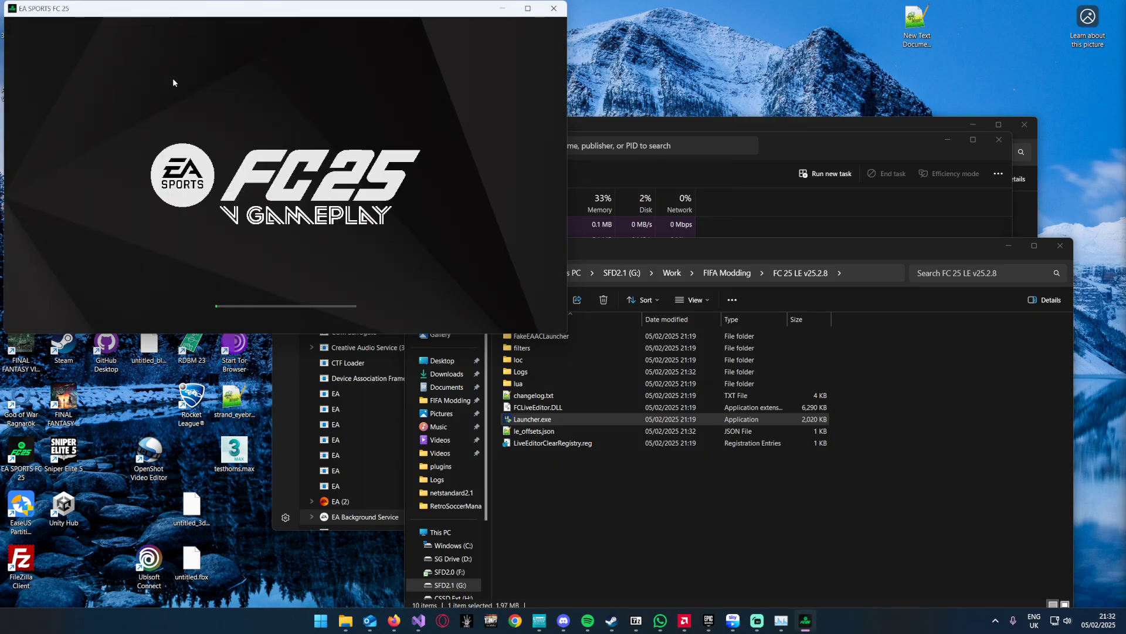
{"action": "left_click", "coordinate": [615, 529]}
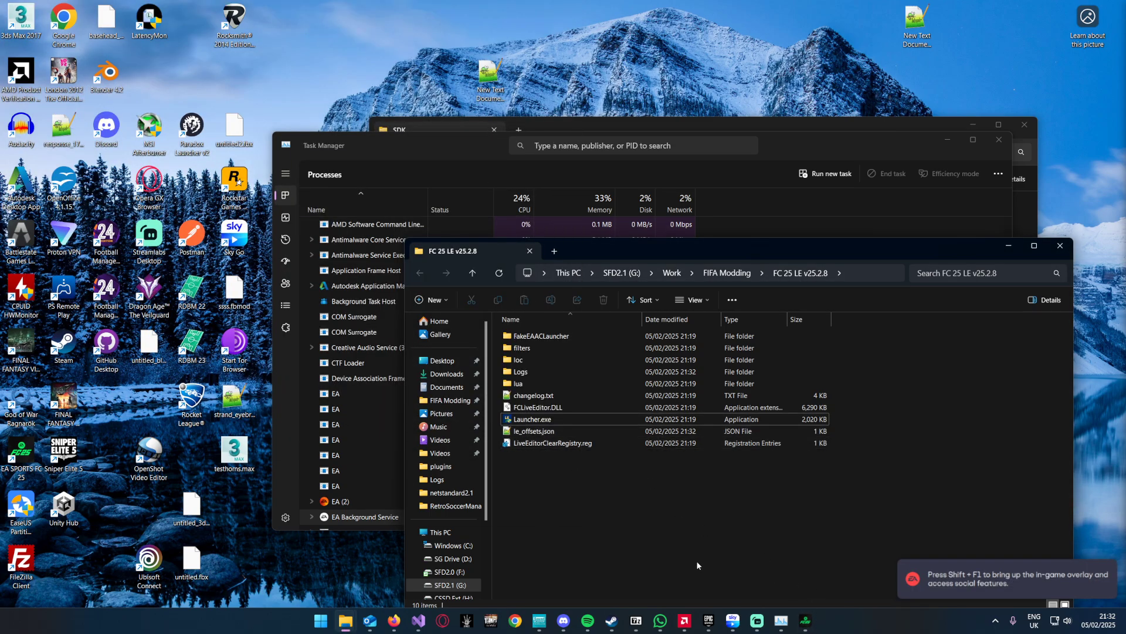
Step: From the SDK folder window, go up into FMT-25.13.9149.34625\FMT and run SDKGeneratorConsole.exe
{"action": "mouse_move", "coordinate": [346, 621]}
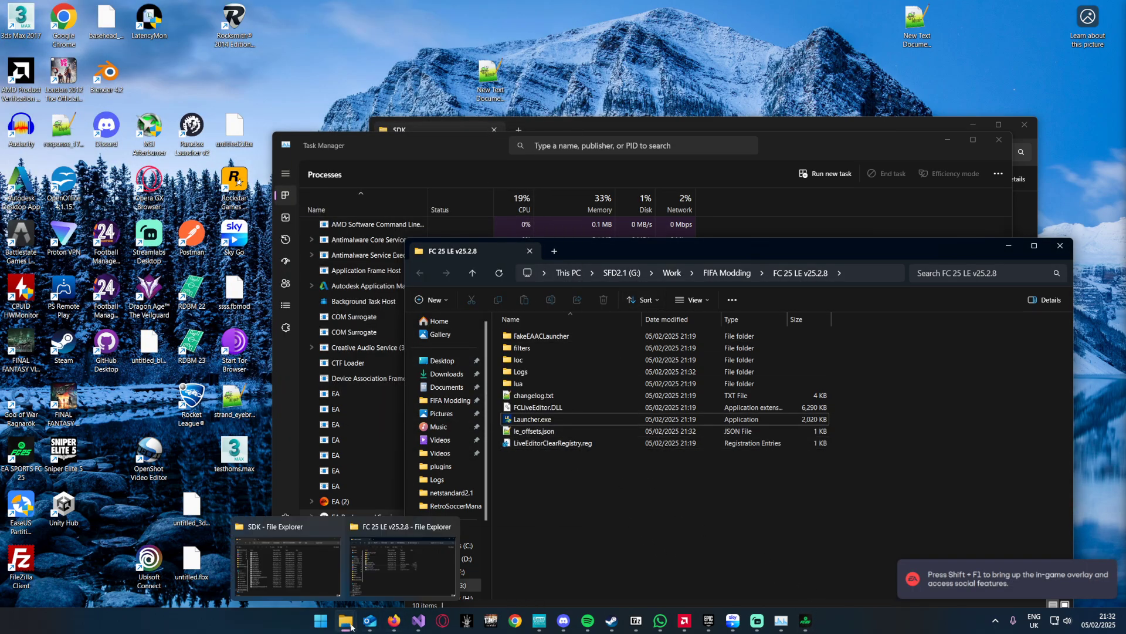
{"action": "left_click", "coordinate": [306, 583]}
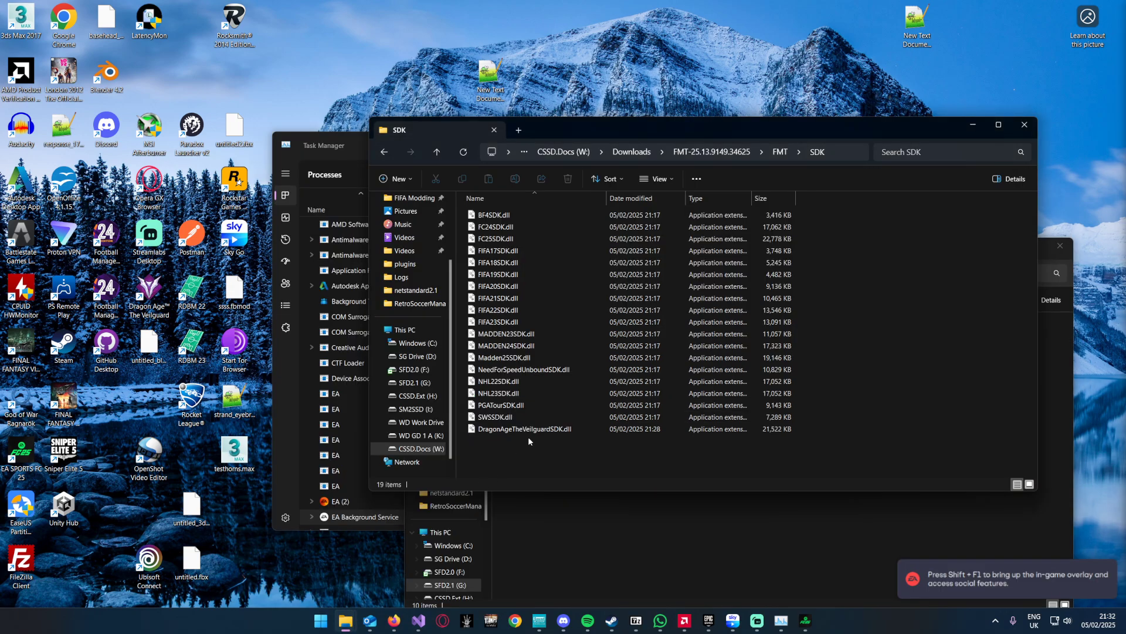
{"action": "left_click", "coordinate": [783, 152]}
{"action": "key", "text": "Escape"}
{"action": "left_click", "coordinate": [779, 151]}
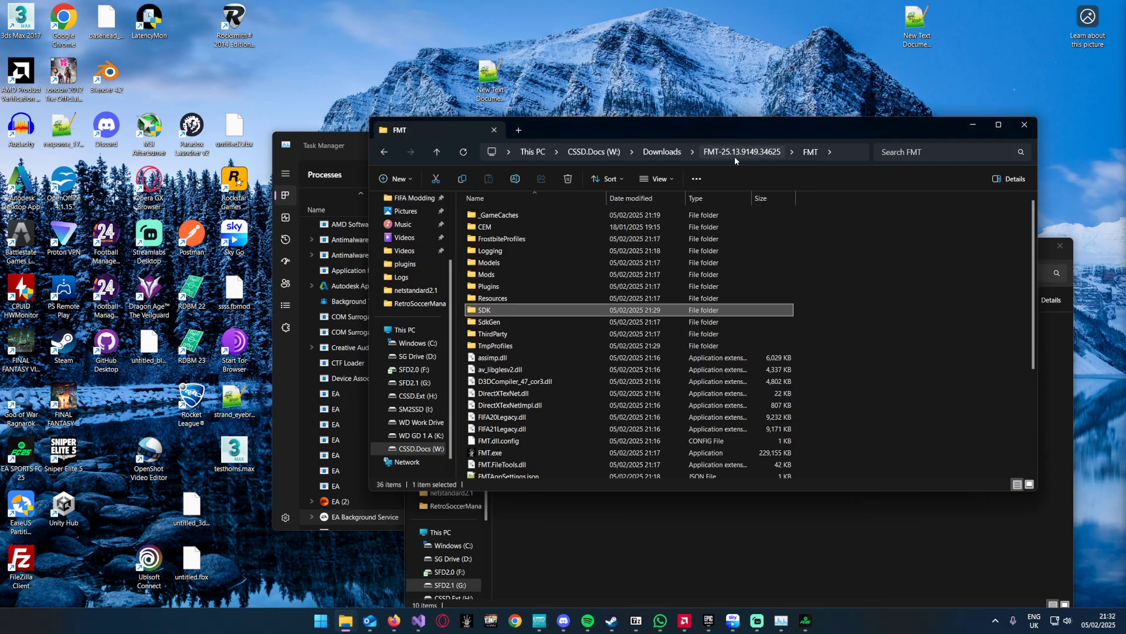
{"action": "left_click", "coordinate": [744, 152]}
{"action": "double_click", "coordinate": [585, 215]}
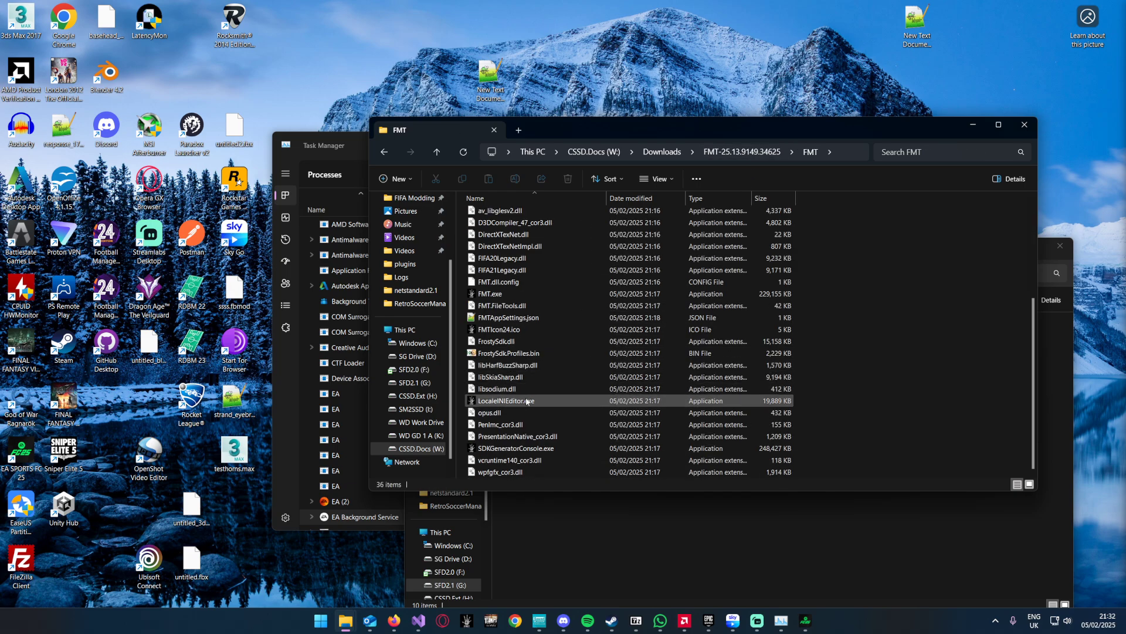
{"action": "double_click", "coordinate": [542, 449]}
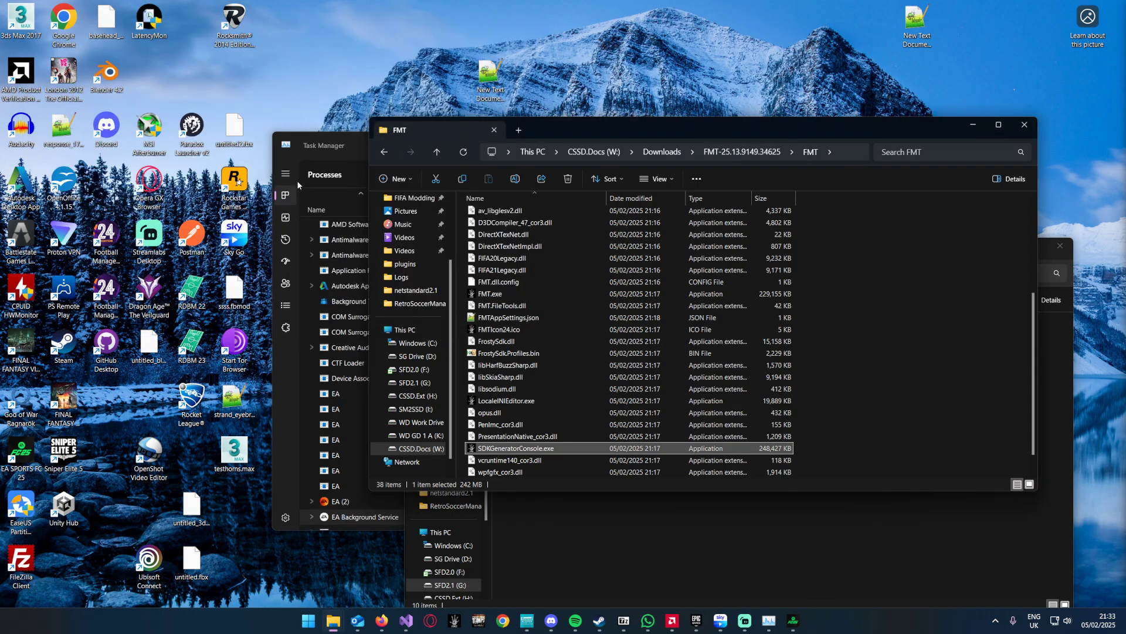
Step: Copy the newly generated FC25SDK.dll from the TmpProfiles folder
{"action": "scroll", "coordinate": [651, 323], "scroll_direction": "up", "scroll_amount": 5}
{"action": "scroll", "coordinate": [616, 282], "scroll_direction": "down", "scroll_amount": 2}
{"action": "double_click", "coordinate": [536, 282]}
{"action": "left_click", "coordinate": [499, 218]}
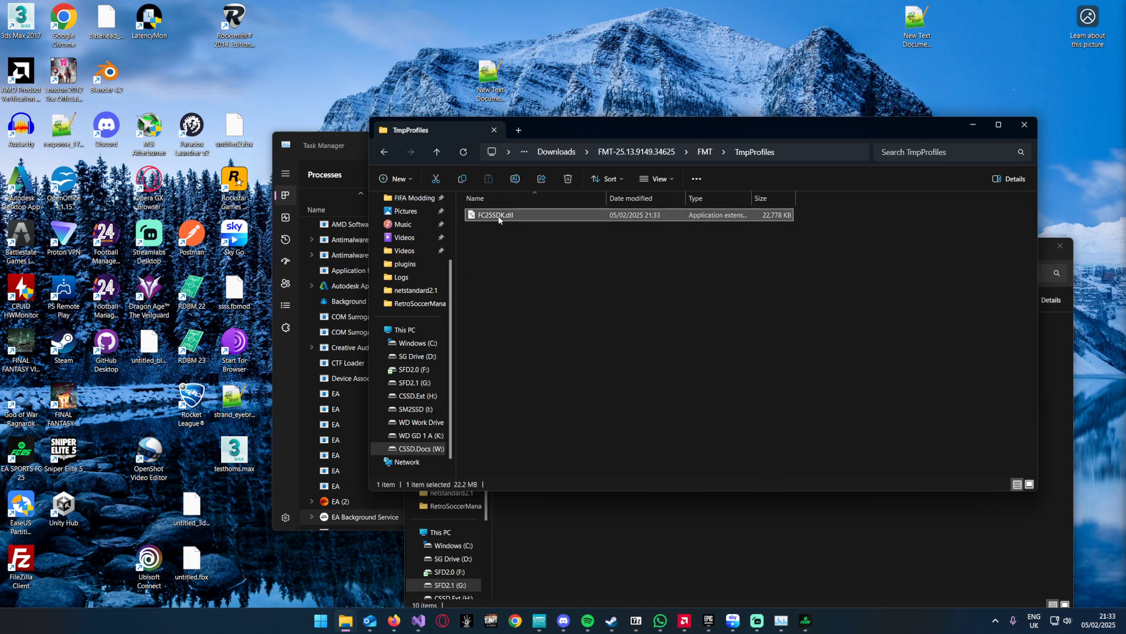
{"action": "right_click", "coordinate": [499, 218]}
{"action": "left_click", "coordinate": [542, 233]}
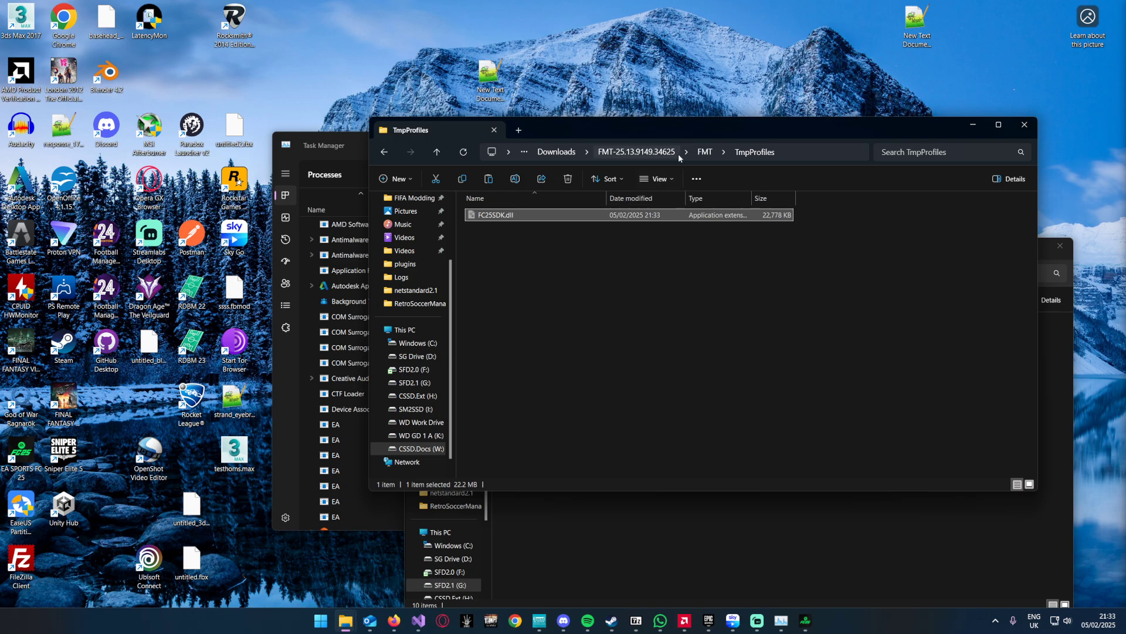
Step: Paste it into FMT's SDK folder, replacing the old FC25SDK.dll, then return to FMT
{"action": "left_click", "coordinate": [700, 154]}
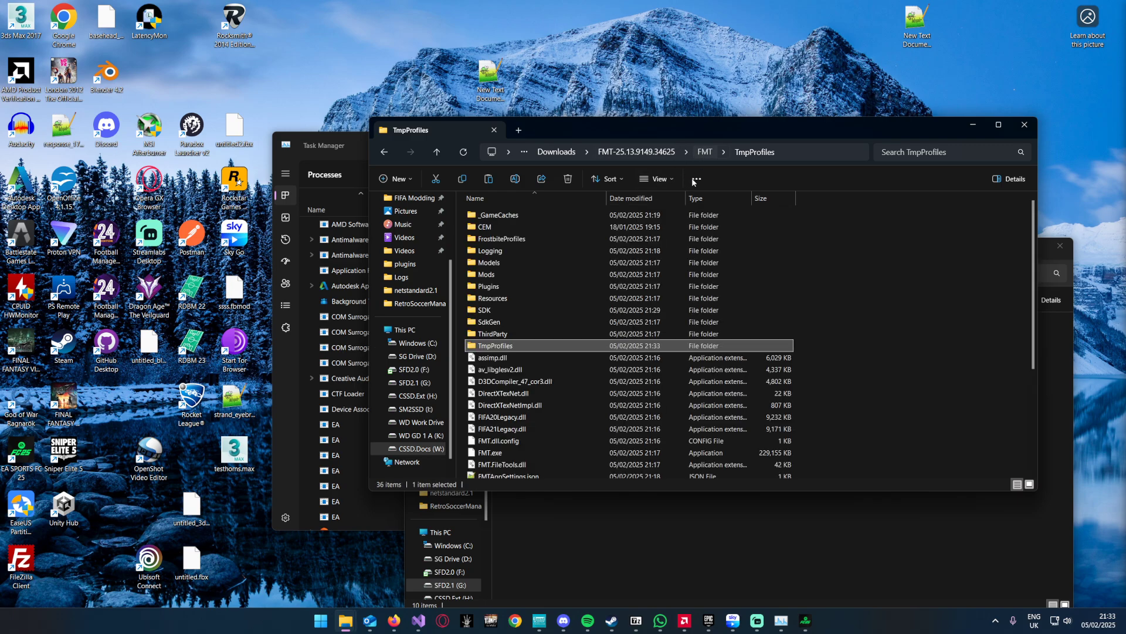
{"action": "double_click", "coordinate": [525, 310]}
{"action": "right_click", "coordinate": [912, 281]}
{"action": "left_click", "coordinate": [923, 292]}
{"action": "left_click", "coordinate": [634, 264]}
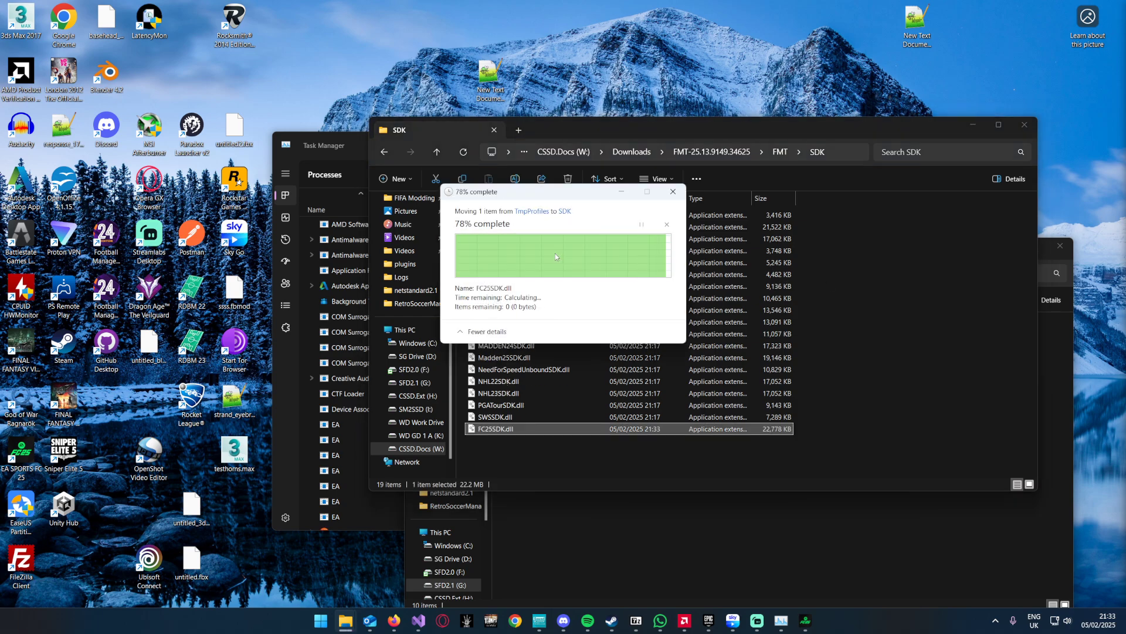
{"action": "left_click", "coordinate": [781, 152]}
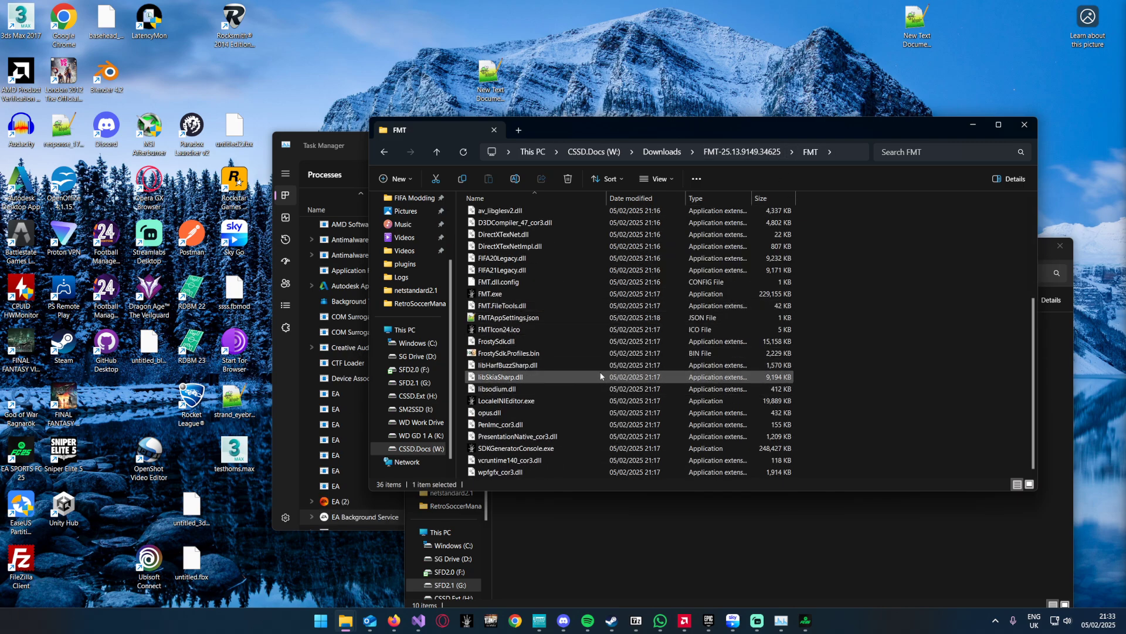
{"action": "scroll", "coordinate": [512, 330], "scroll_direction": "down", "scroll_amount": 1}
Step: Launch FMT.exe, choose EA SPORTS FC 25, and load its editor
{"action": "double_click", "coordinate": [513, 319]}
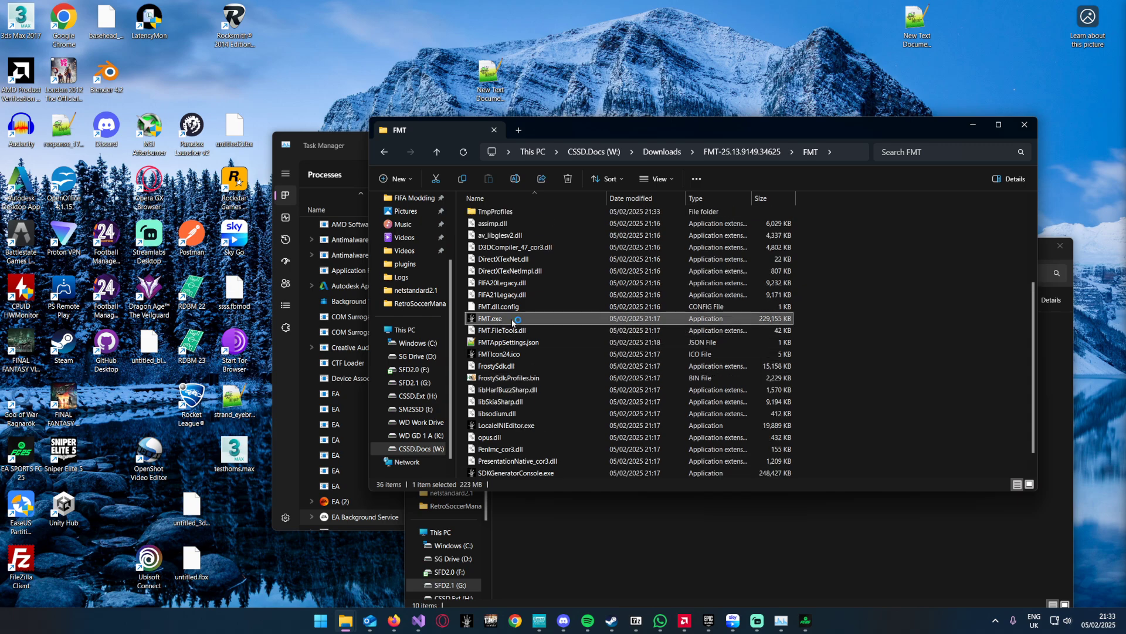
{"action": "left_click", "coordinate": [557, 241]}
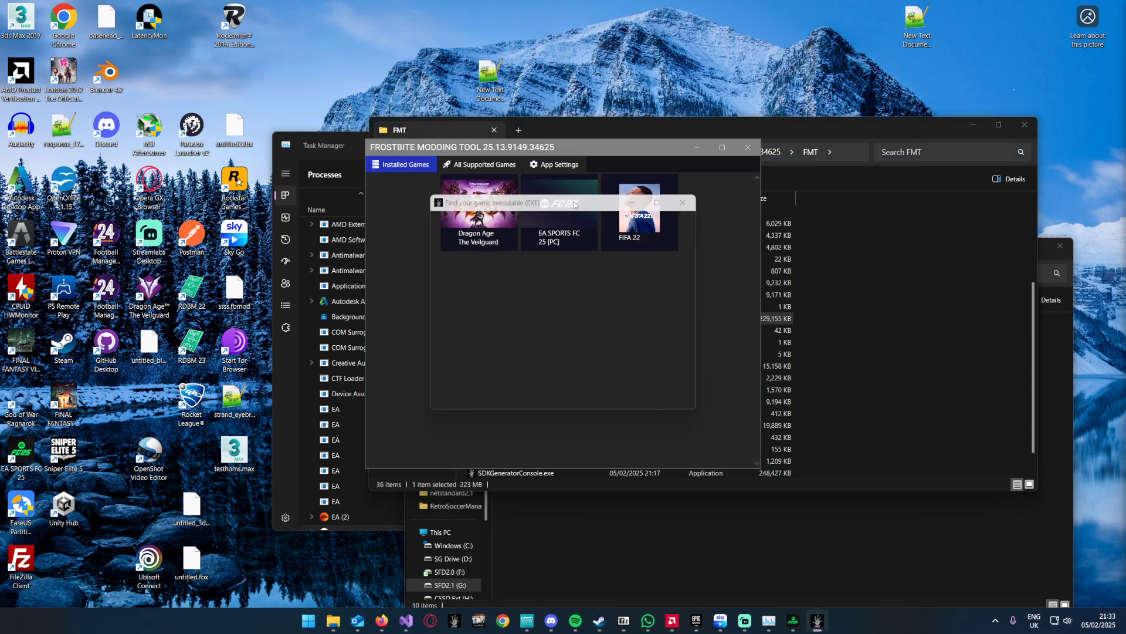
{"action": "left_click", "coordinate": [561, 313]}
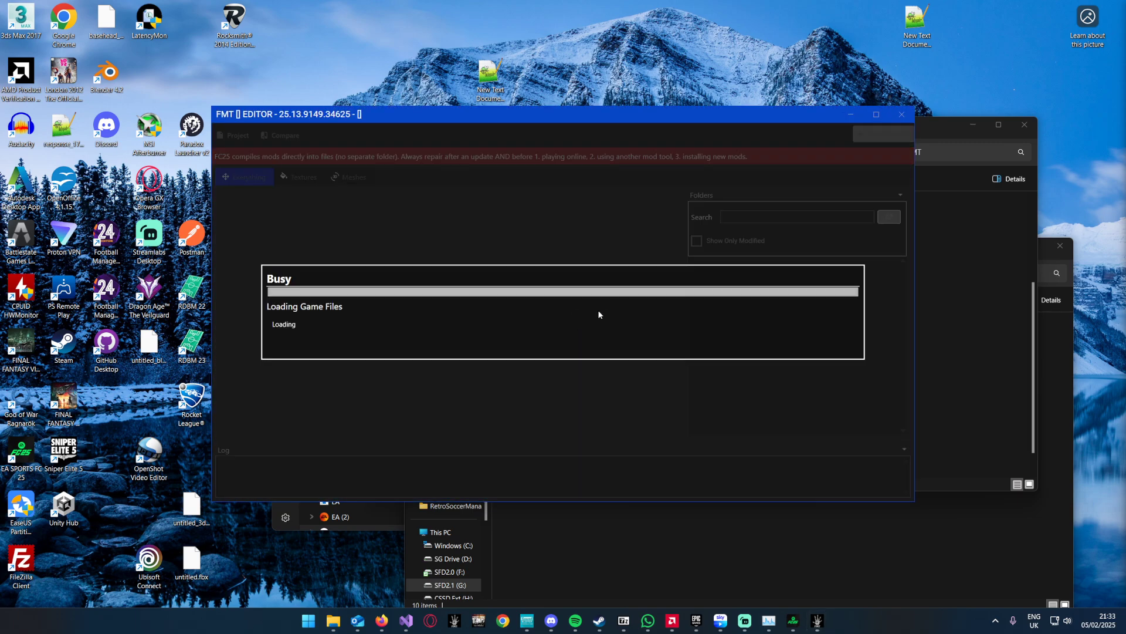